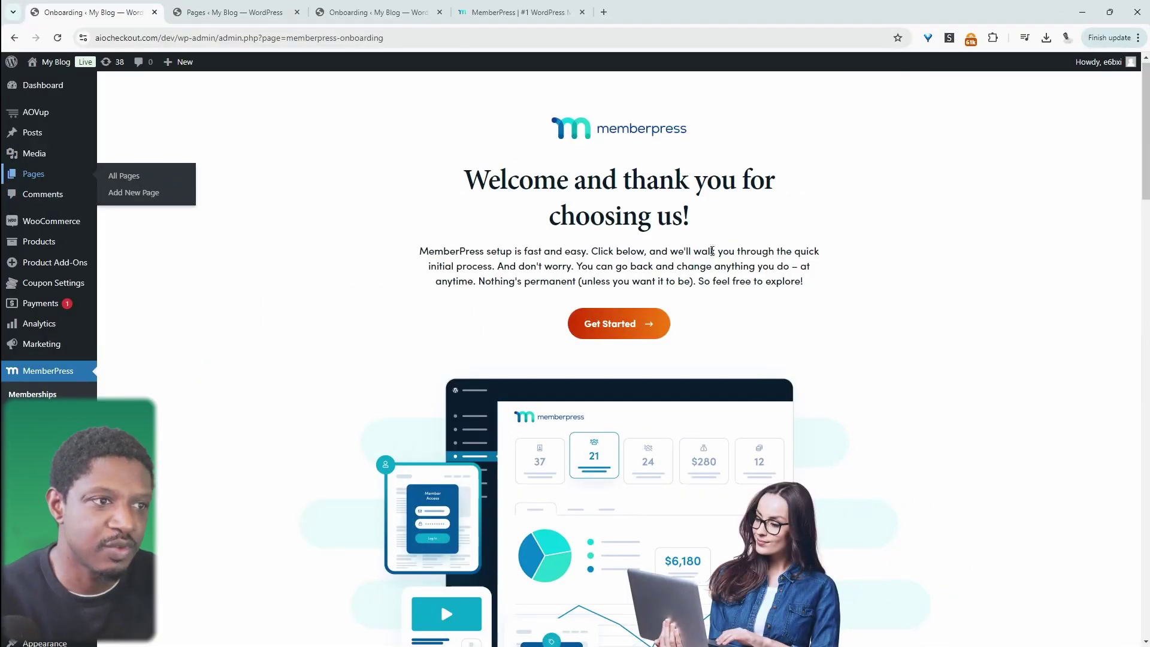
# - Start the MemberPress setup wizard and open MemberPress Settings in a background tab
pyautogui.click(623, 325)
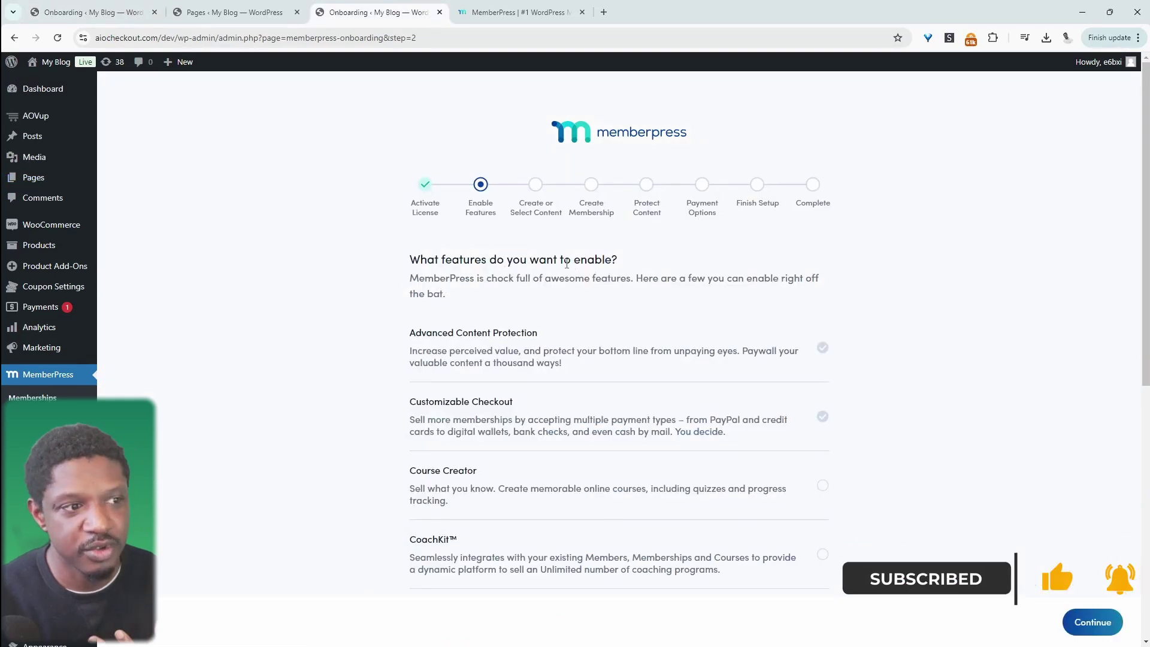
pyautogui.scroll(-2, 798, 372)
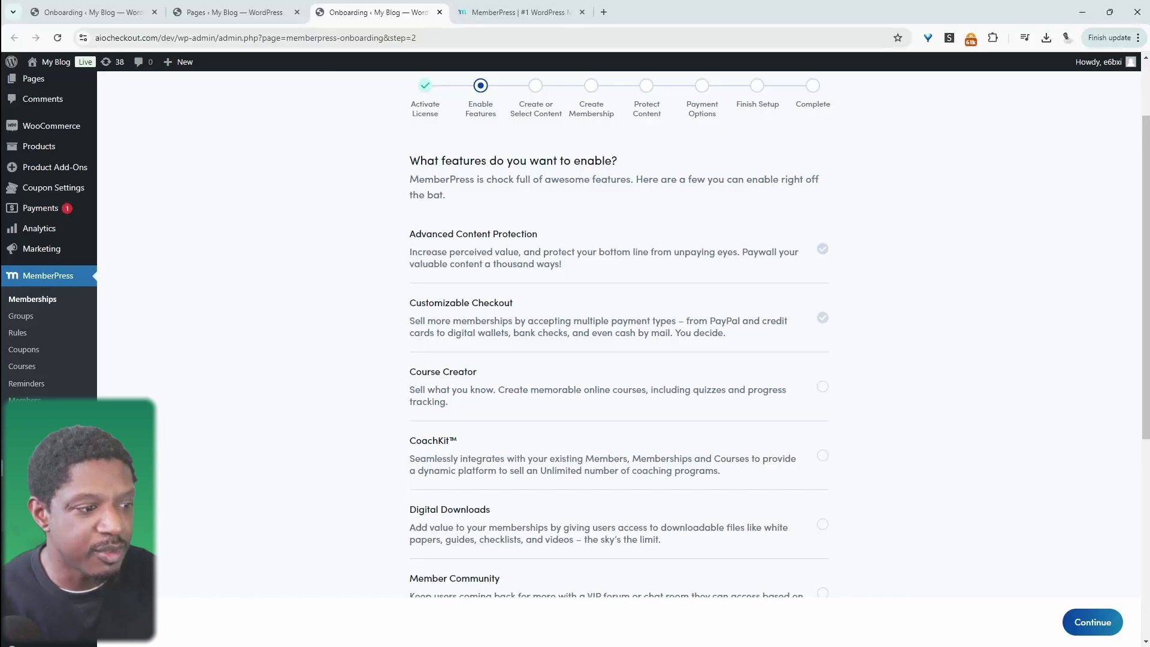
pyautogui.middleClick(24, 468)
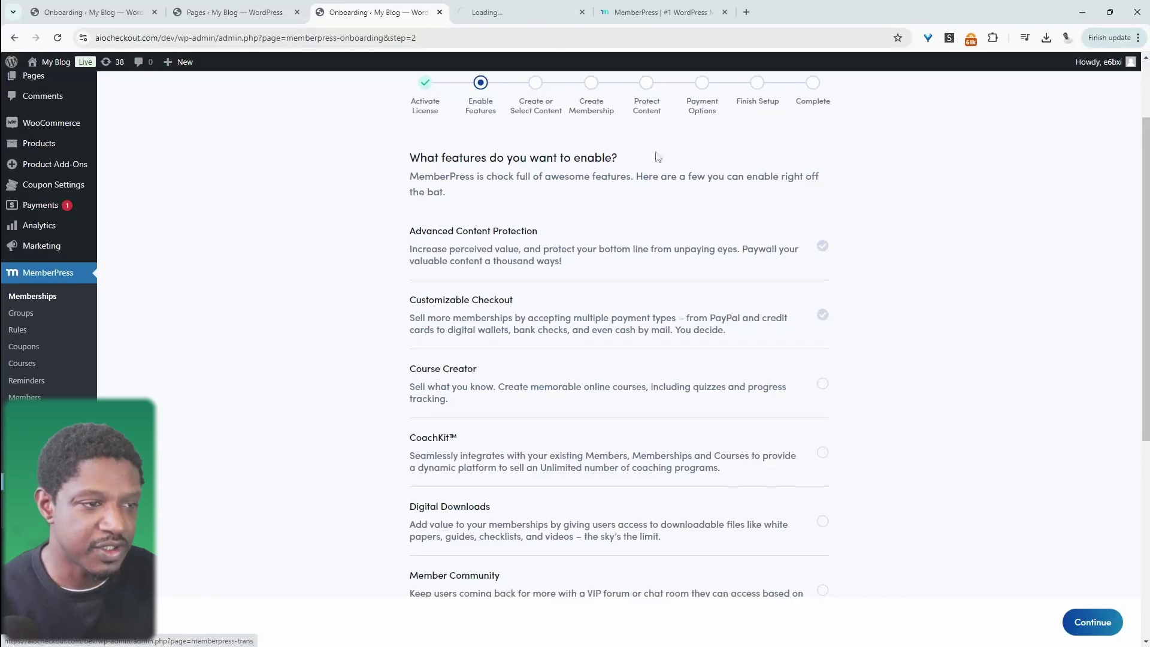
# - Create an Offline Payment method called 'Check Payment' and save the payment options
pyautogui.click(515, 12)
pyautogui.click(175, 305)
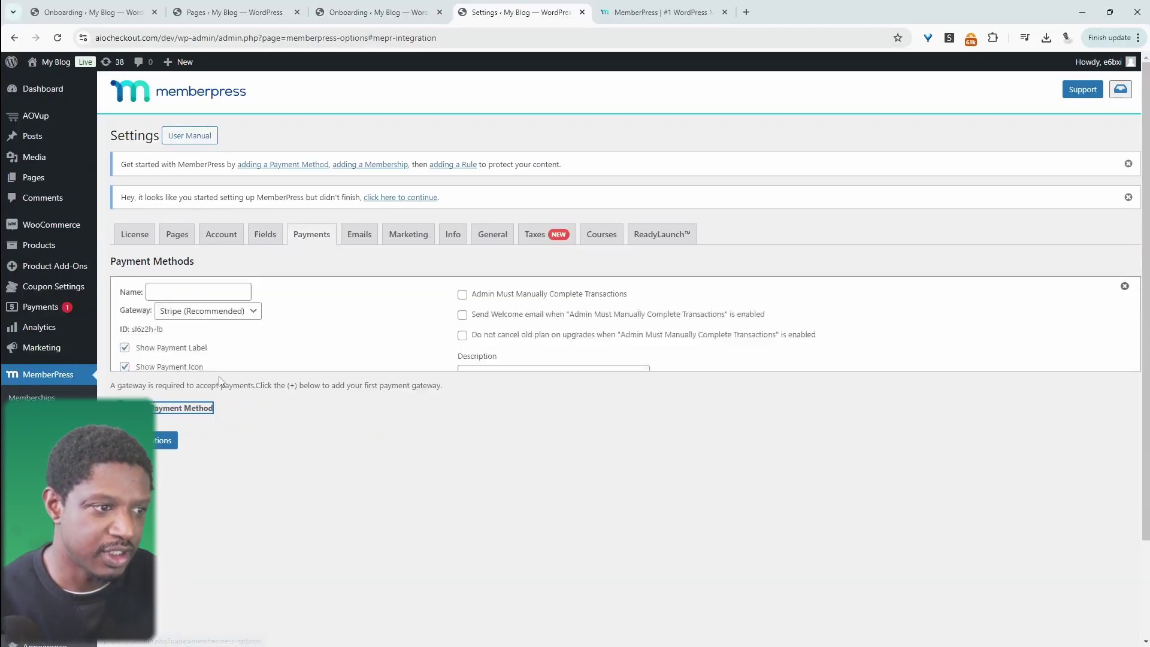
pyautogui.click(240, 316)
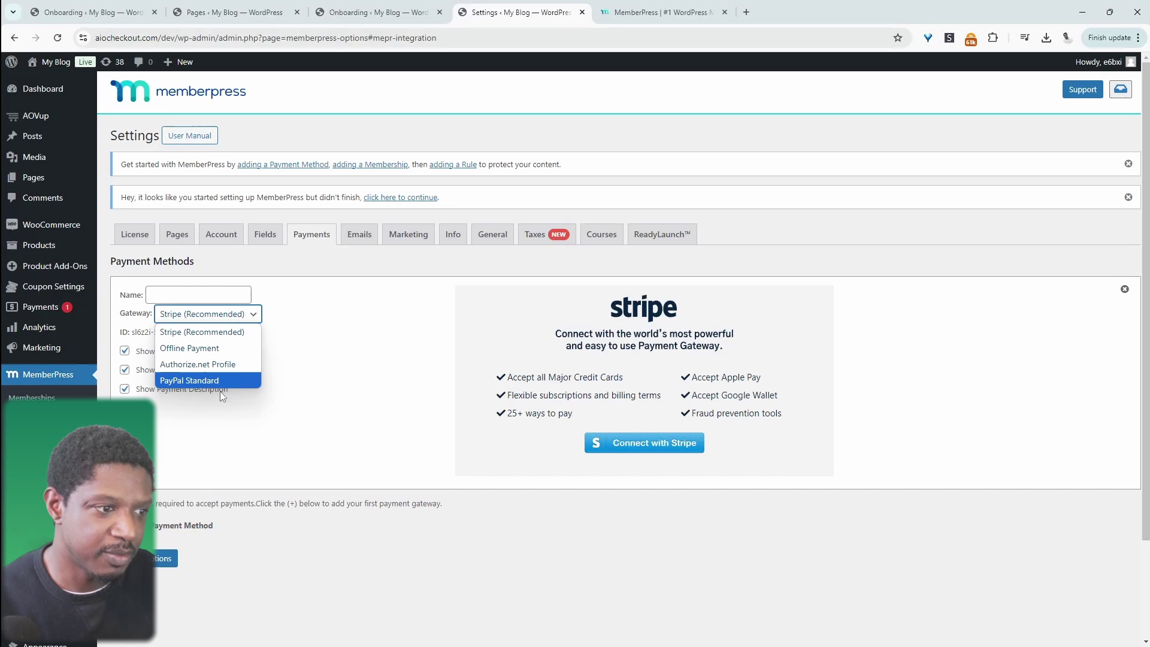
pyautogui.click(217, 352)
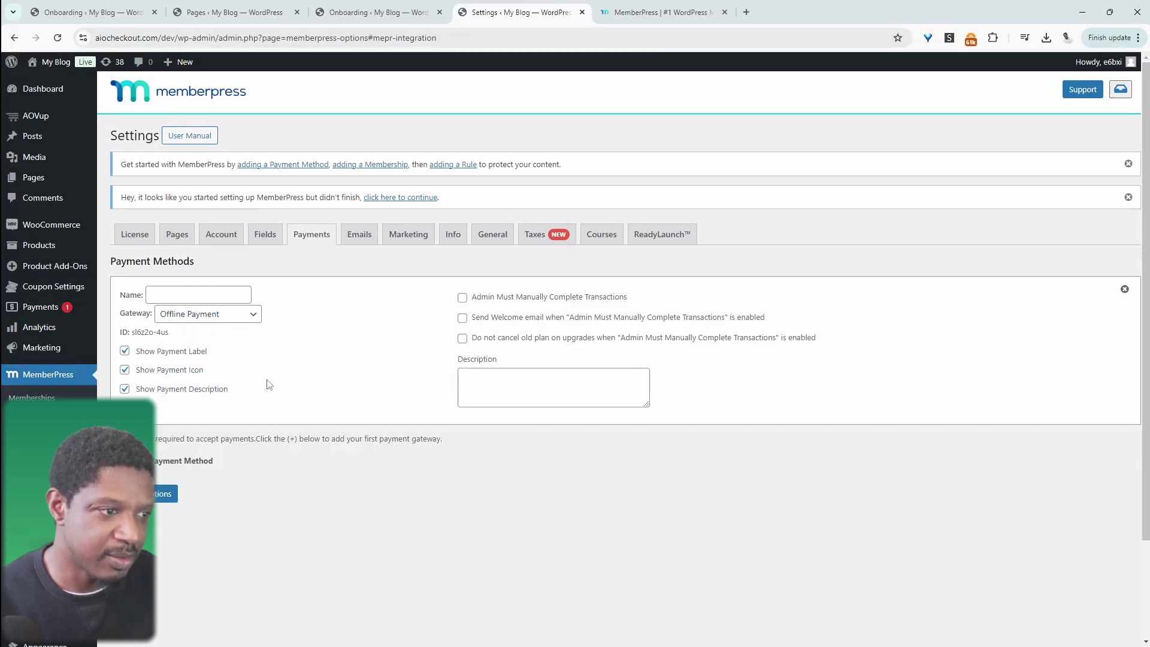
pyautogui.click(177, 292)
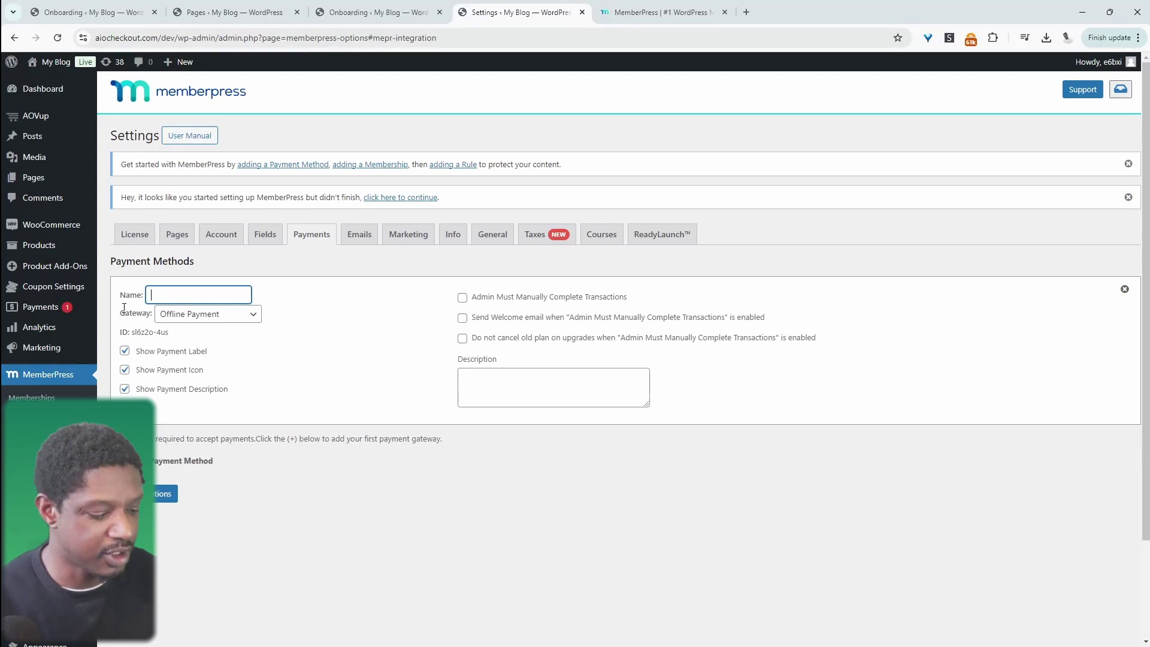
pyautogui.write('Check Payment')
pyautogui.click(161, 497)
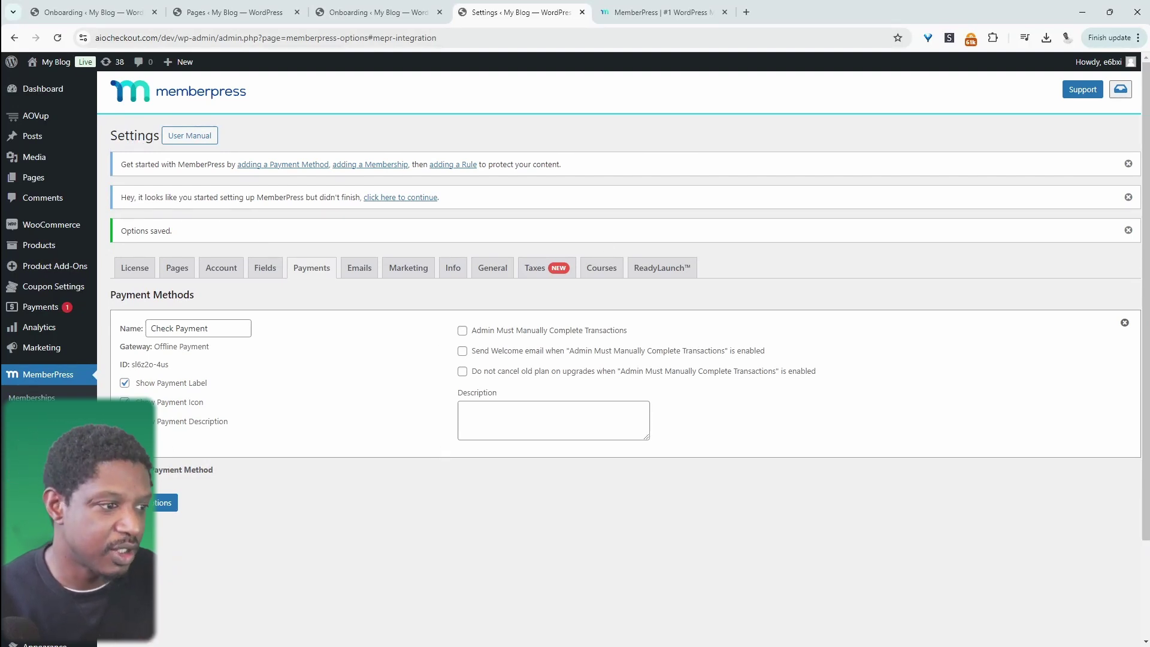
pyautogui.click(33, 398)
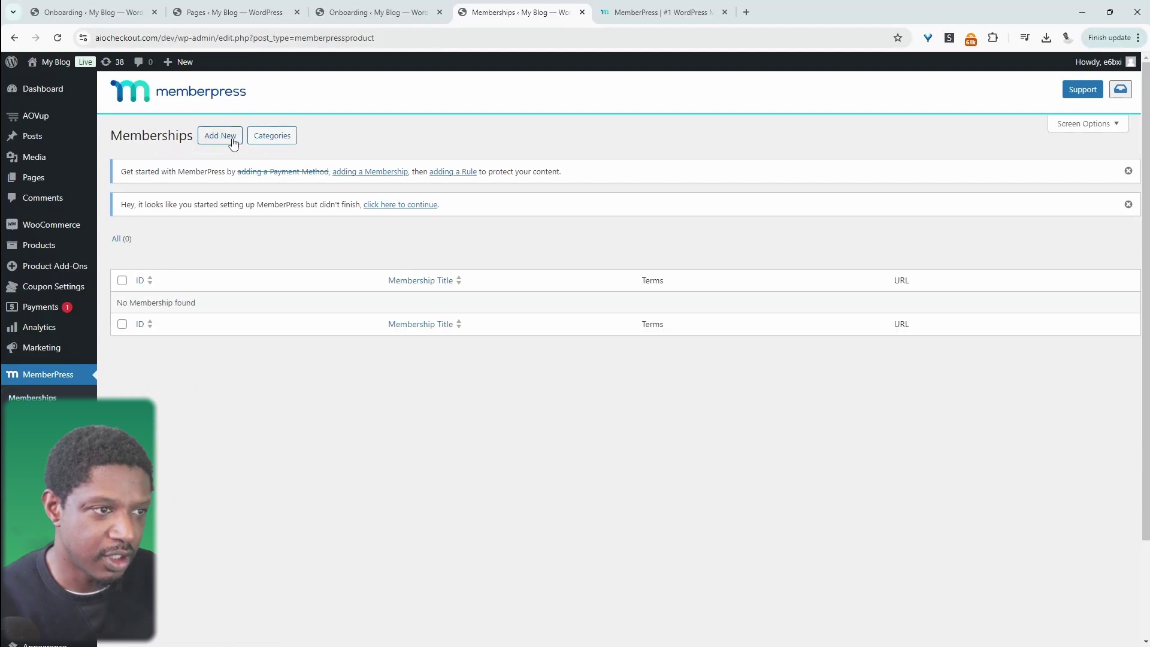
# - Create a new membership titled 'Pro' with its price set to 197
pyautogui.click(232, 138)
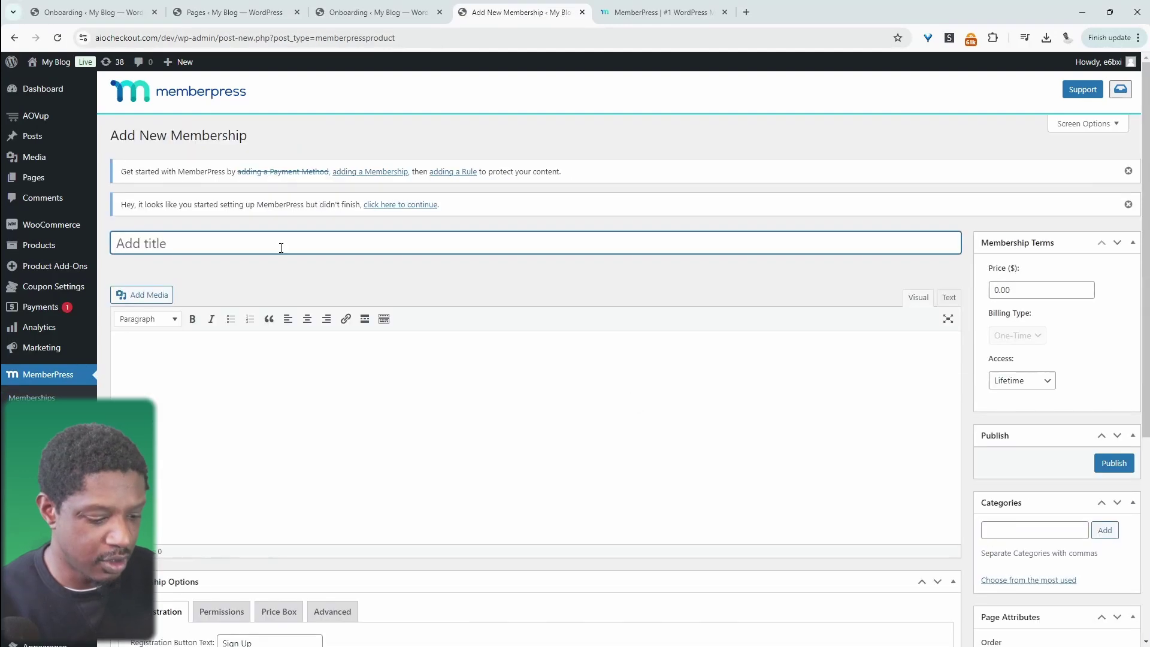
pyautogui.write('Pro')
pyautogui.doubleClick(1010, 289)
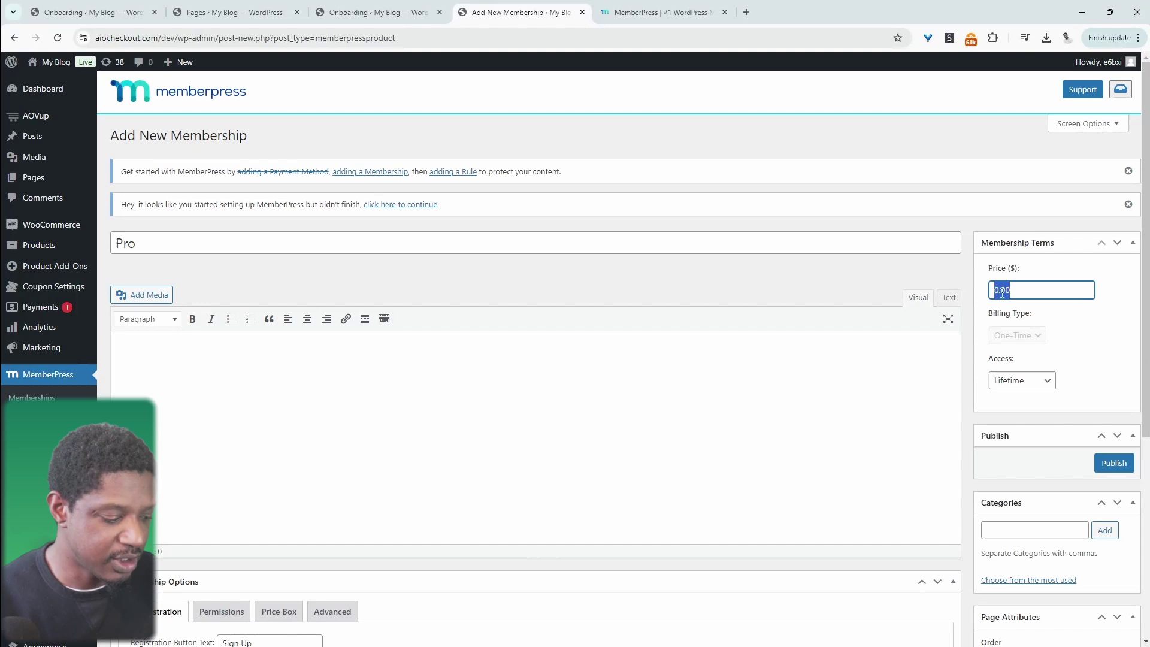
pyautogui.write('197')
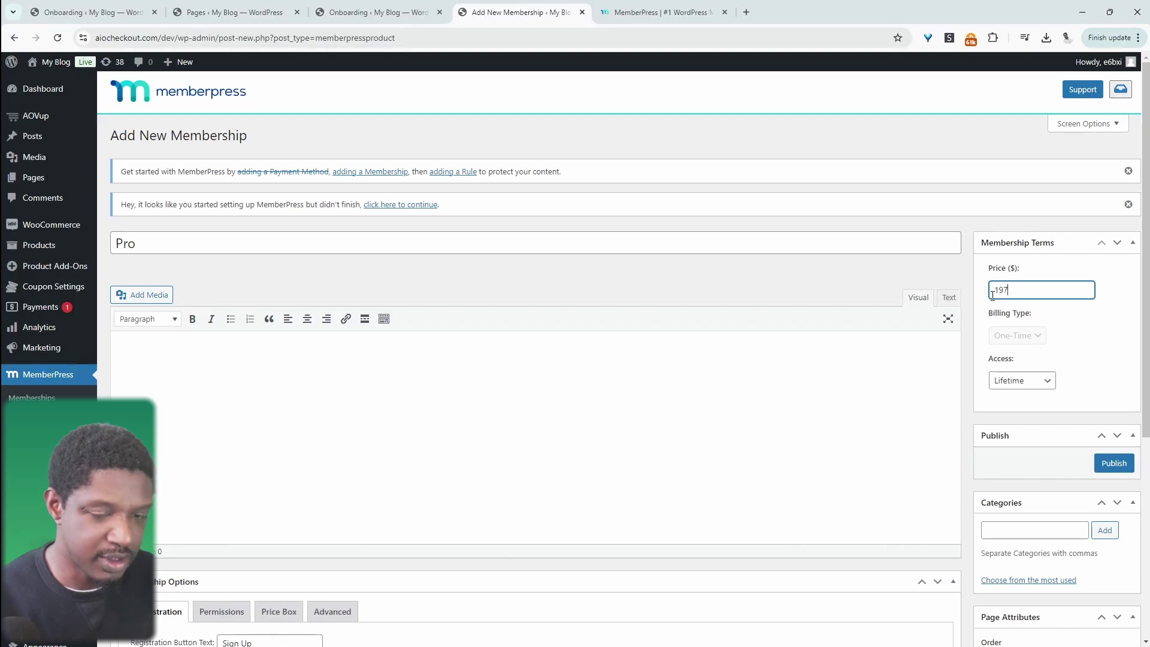
pyautogui.click(1099, 329)
# - Keep One-Time billing and Lifetime access, then publish the Pro membership
pyautogui.click(1037, 336)
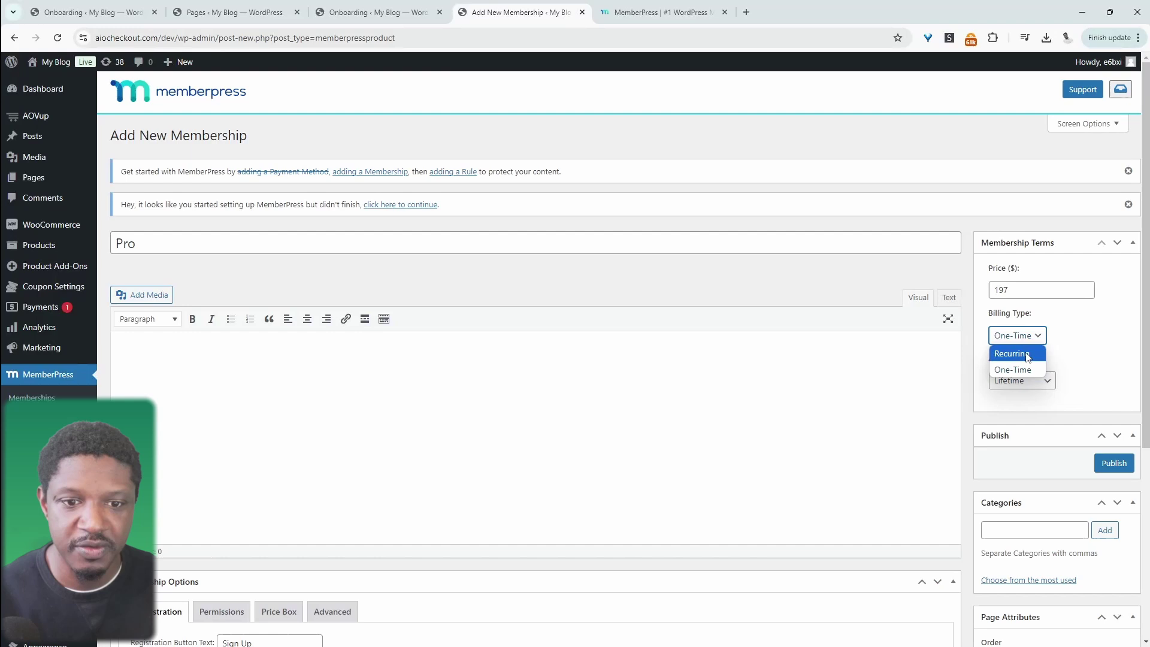
pyautogui.click(1003, 370)
pyautogui.click(1021, 382)
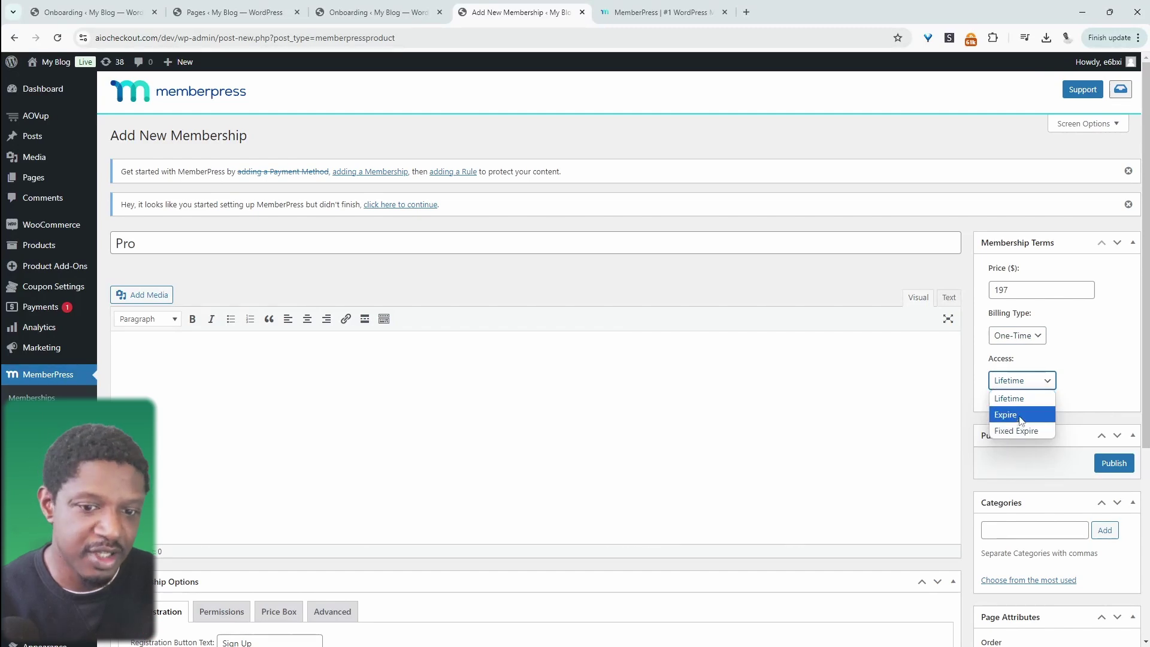
pyautogui.click(1097, 370)
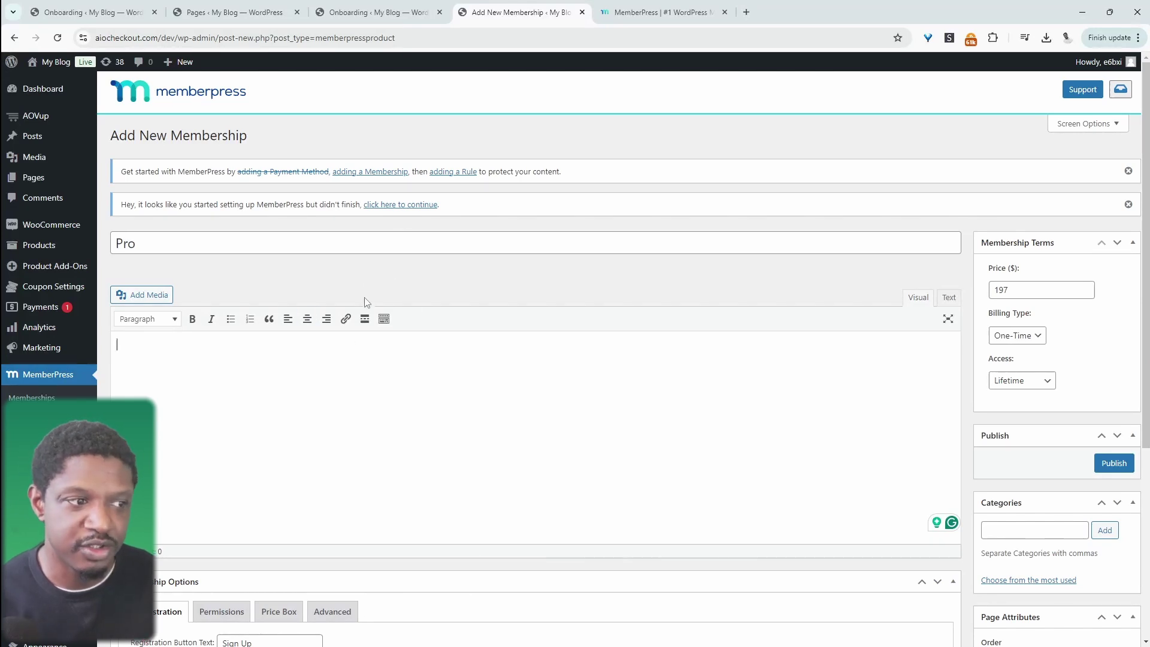
pyautogui.scroll(-5, 522, 424)
pyautogui.scroll(5, 669, 455)
pyautogui.click(1113, 468)
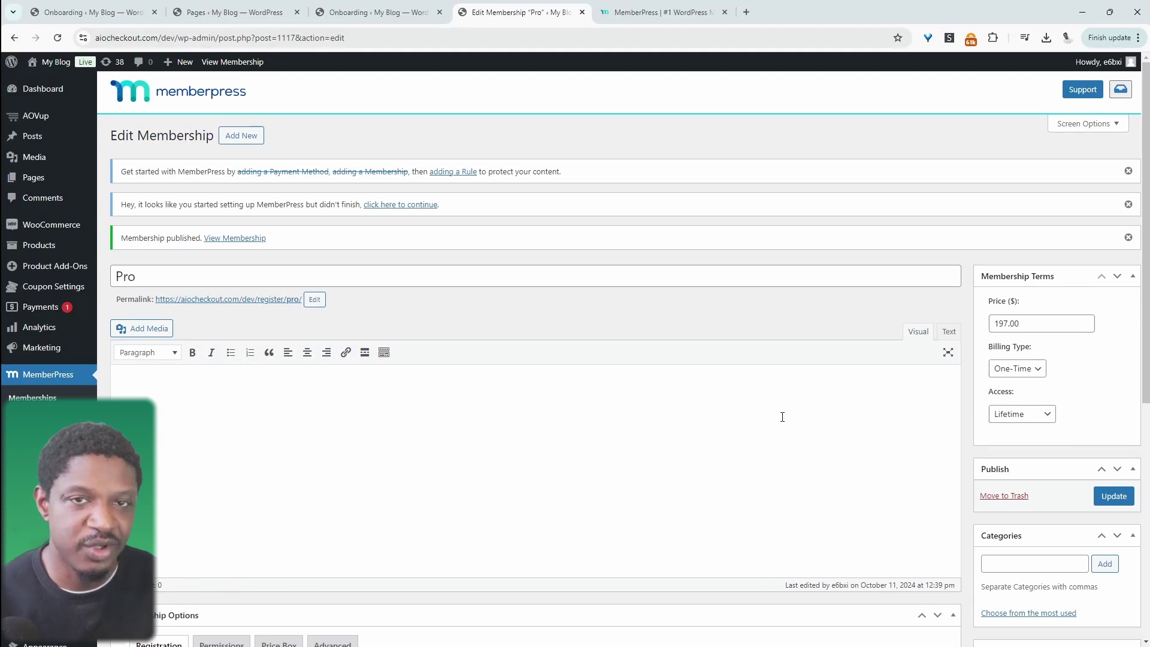
pyautogui.scroll(-2, 751, 374)
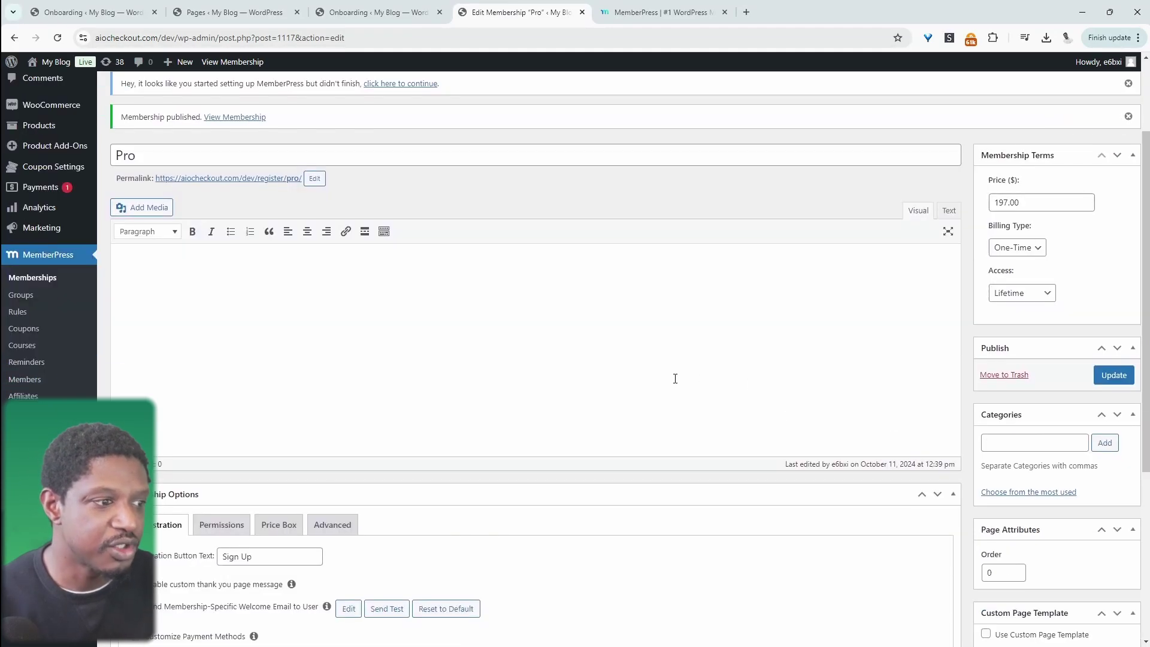
# - Start a new rule protecting the child pages of the Courses page
pyautogui.click(50, 312)
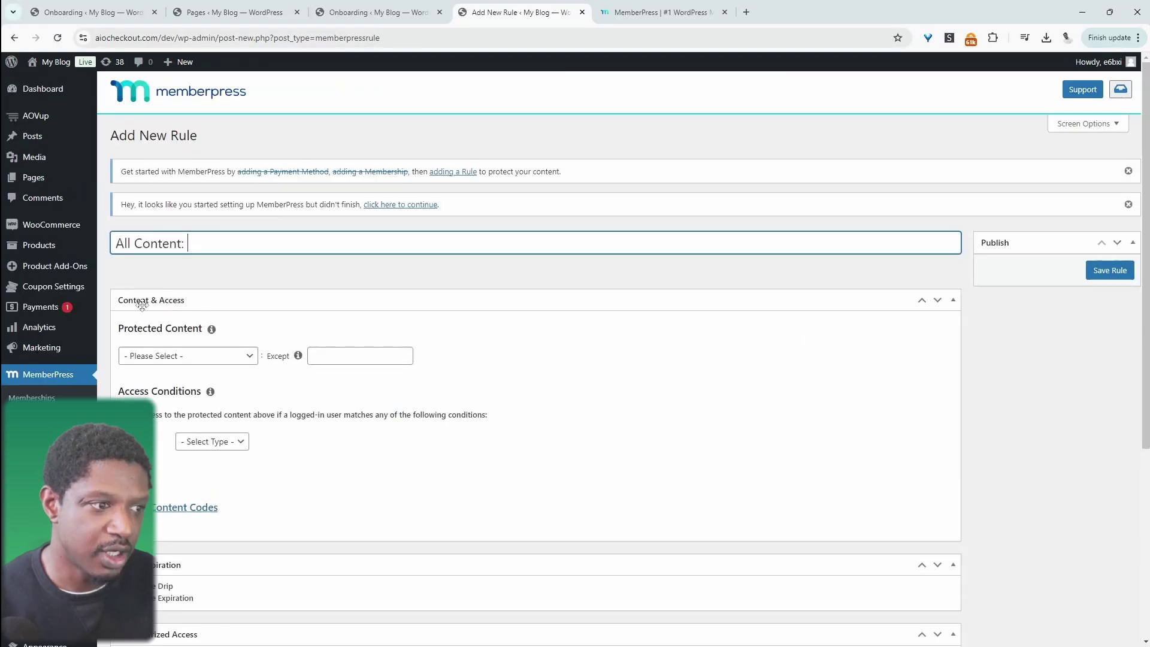
pyautogui.click(204, 357)
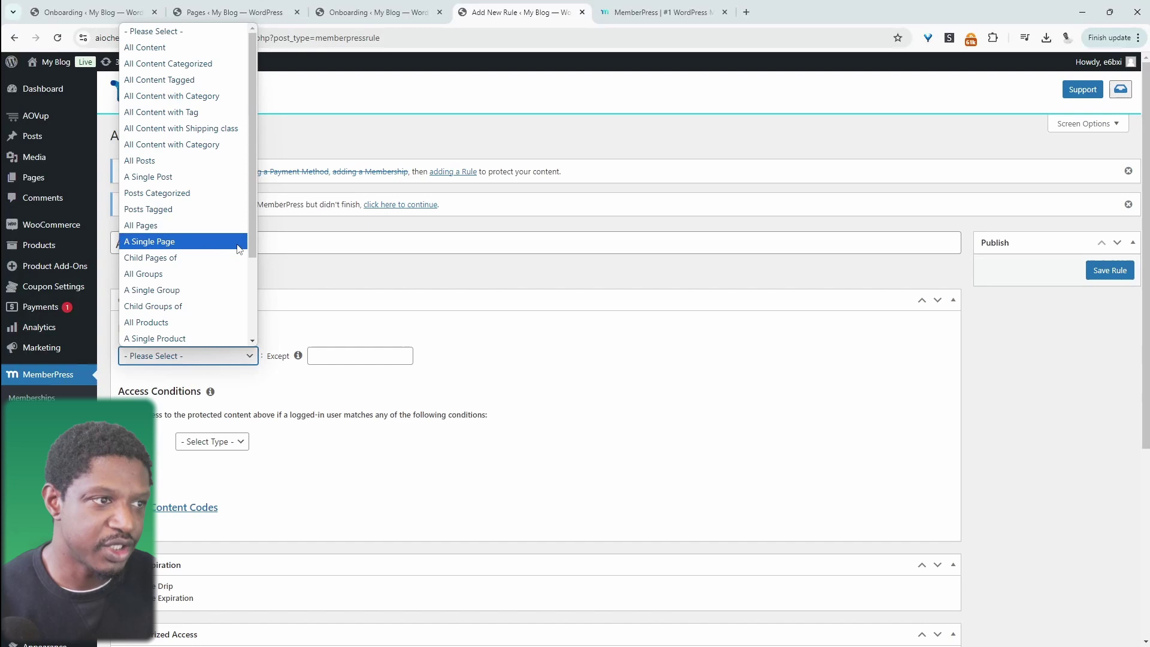
pyautogui.scroll(-3, 231, 238)
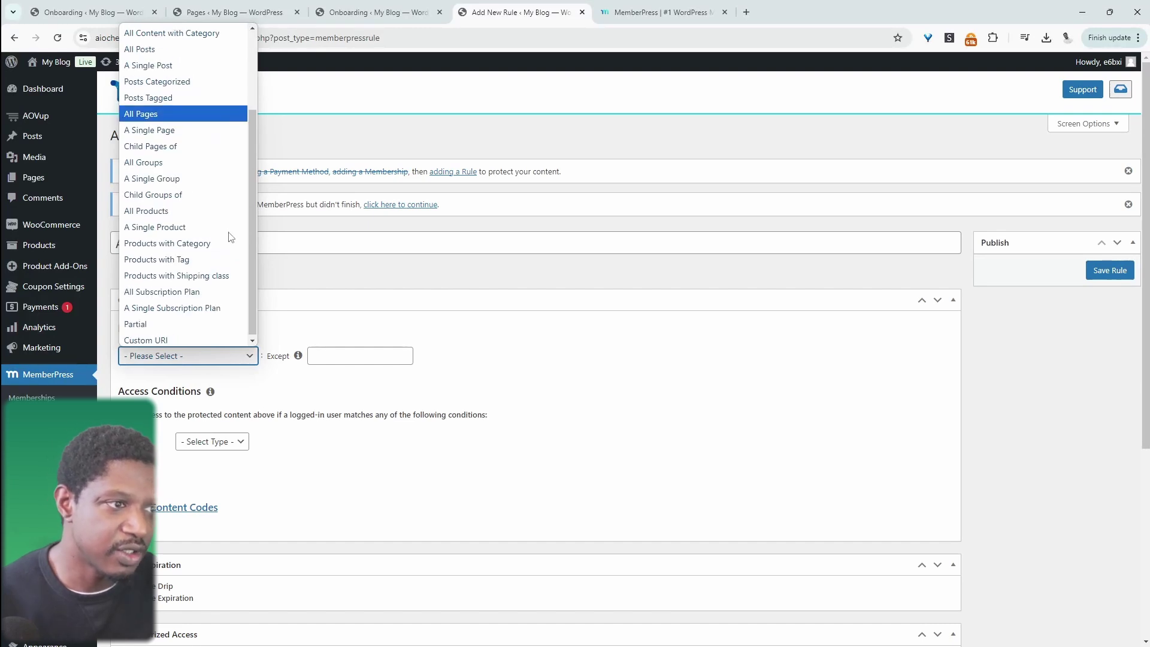
pyautogui.scroll(3, 230, 238)
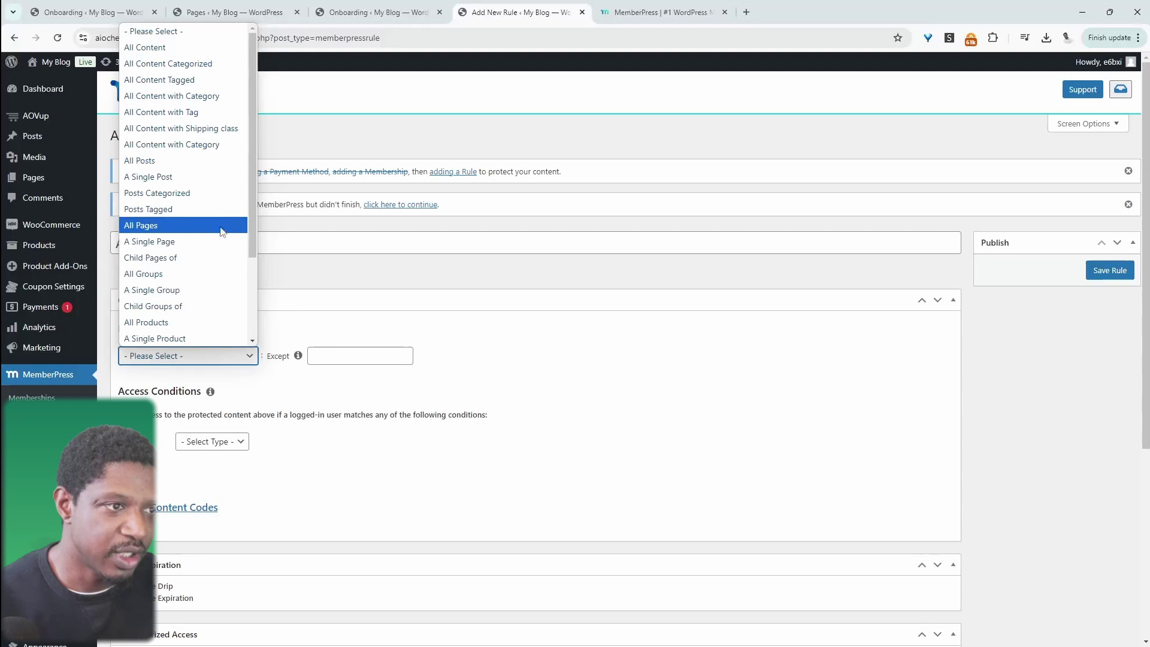
pyautogui.click(161, 261)
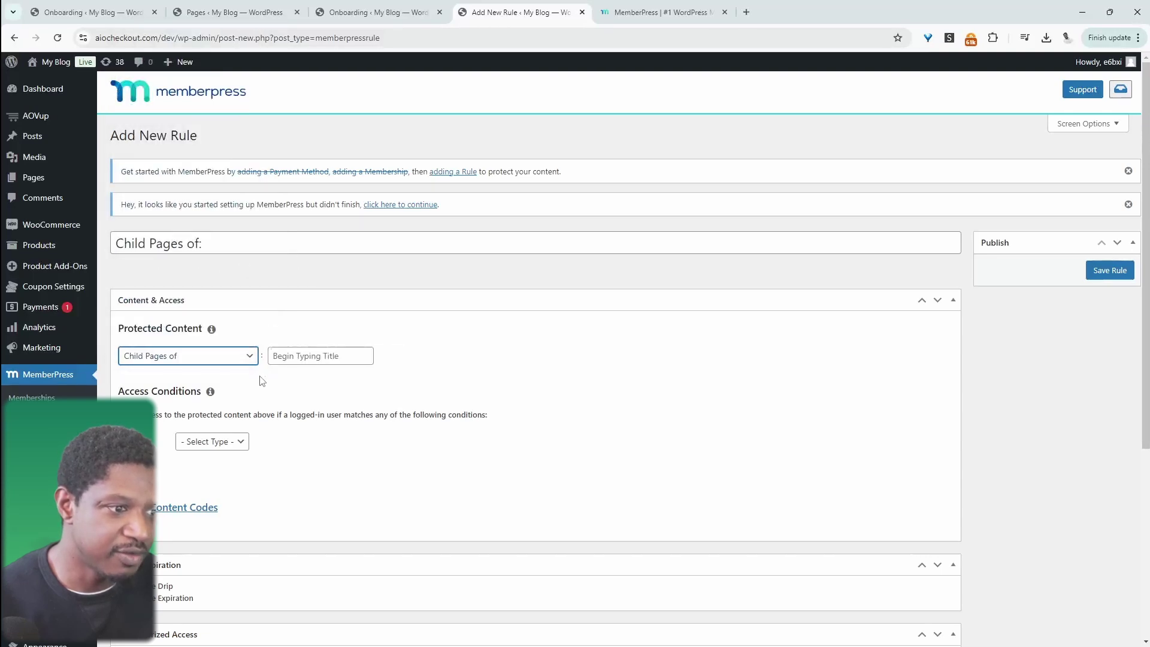
pyautogui.click(301, 357)
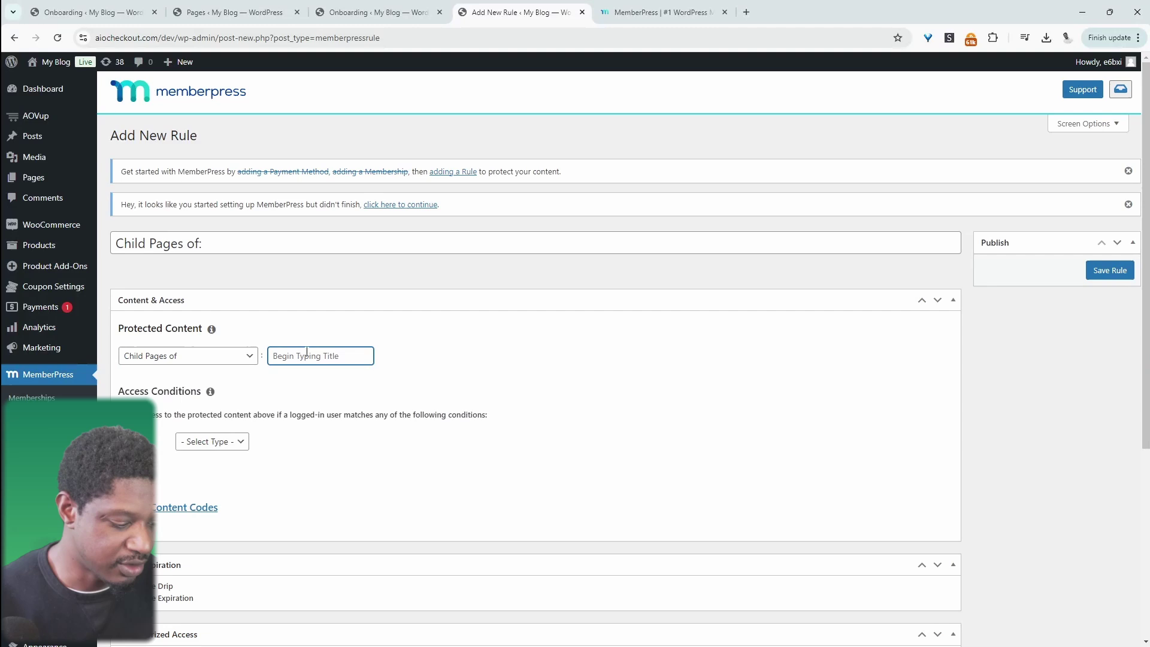
pyautogui.write('cou')
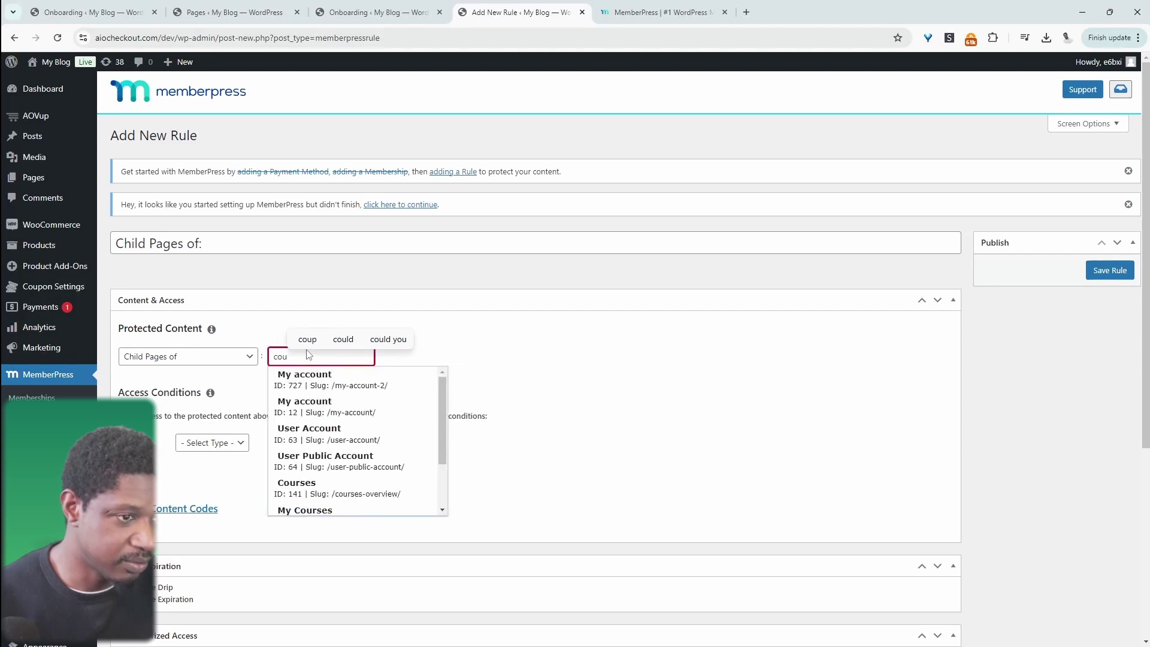
pyautogui.write('rs')
pyautogui.click(358, 389)
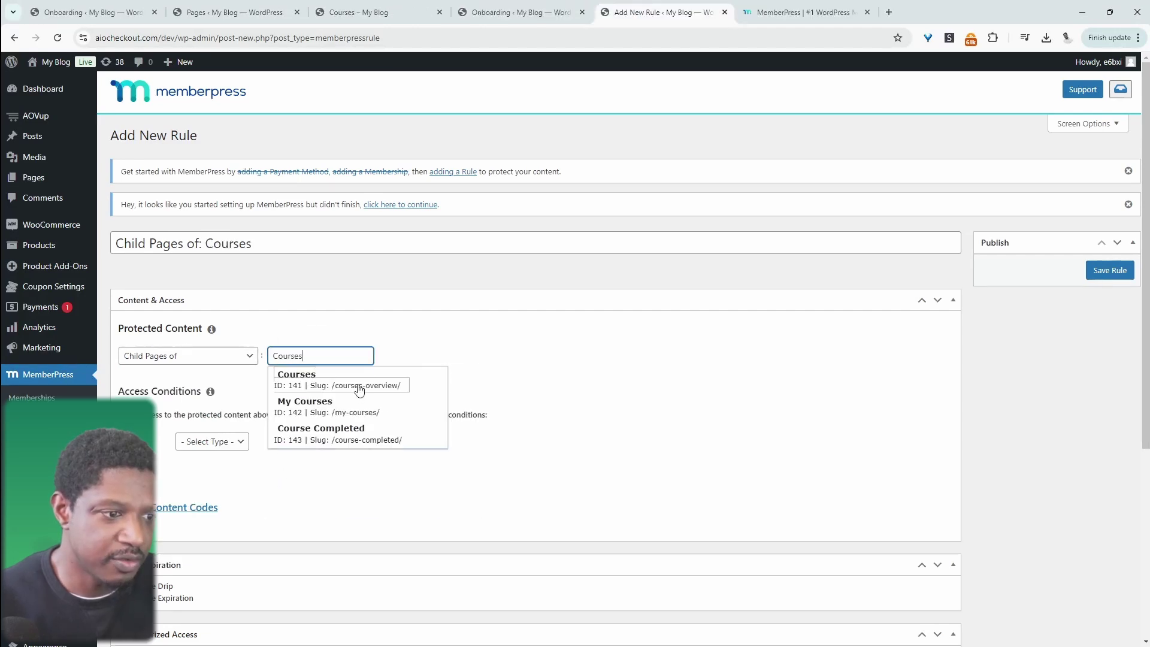
pyautogui.click(359, 389)
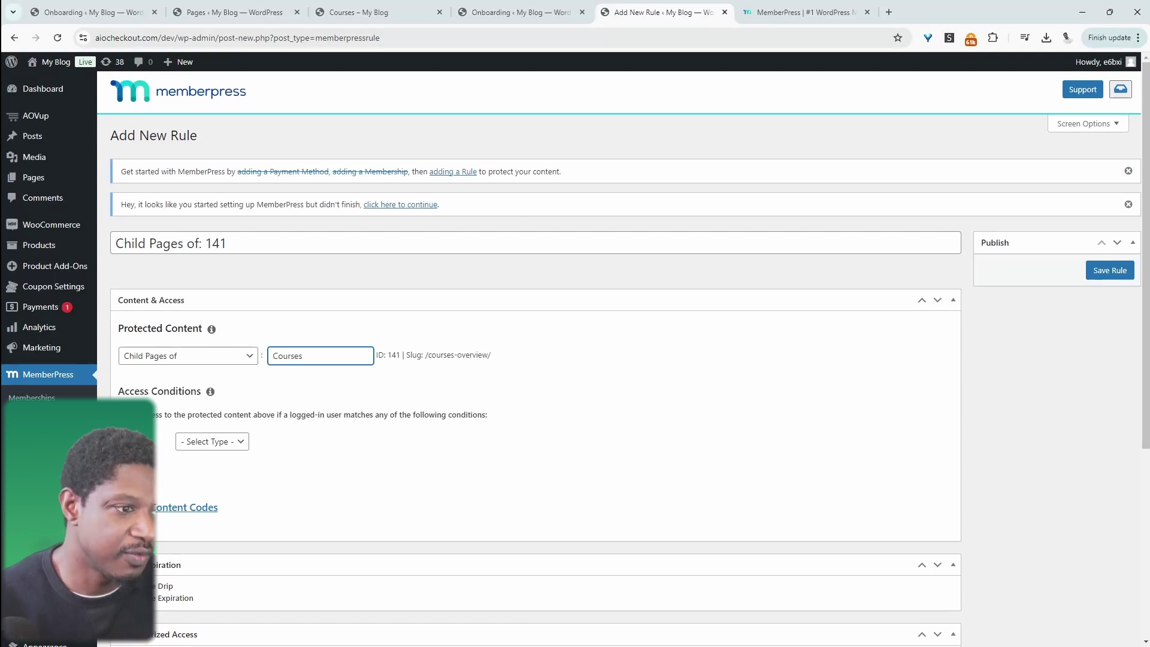
# - Set the rule's access condition to Membership: Pro
pyautogui.click(204, 446)
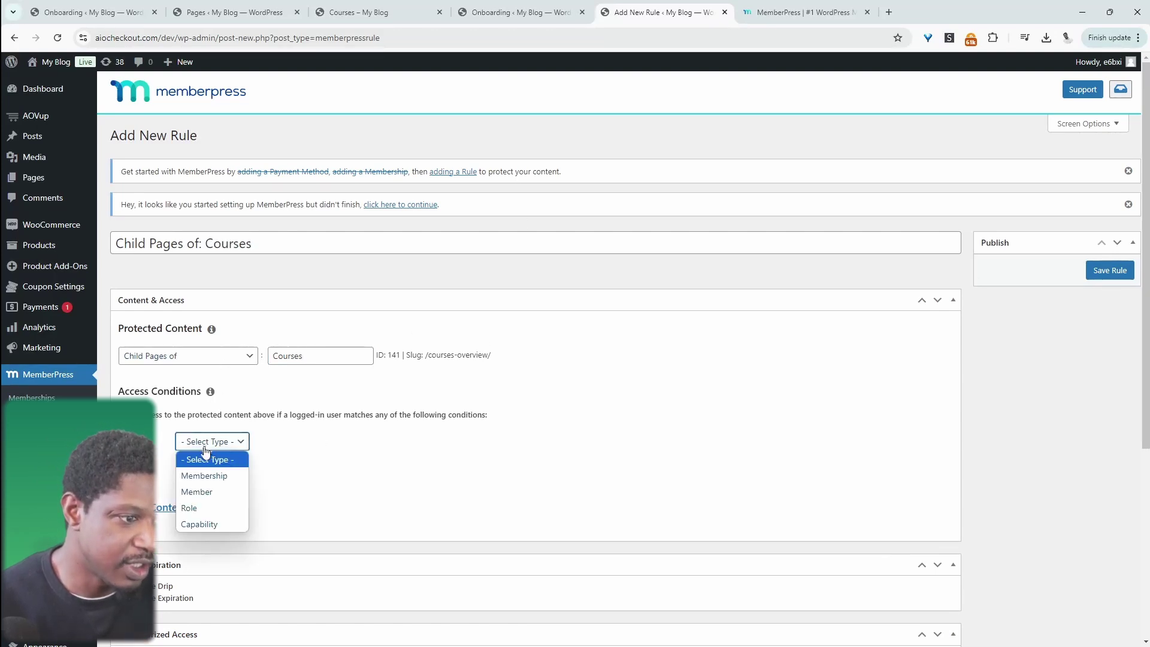
pyautogui.click(221, 477)
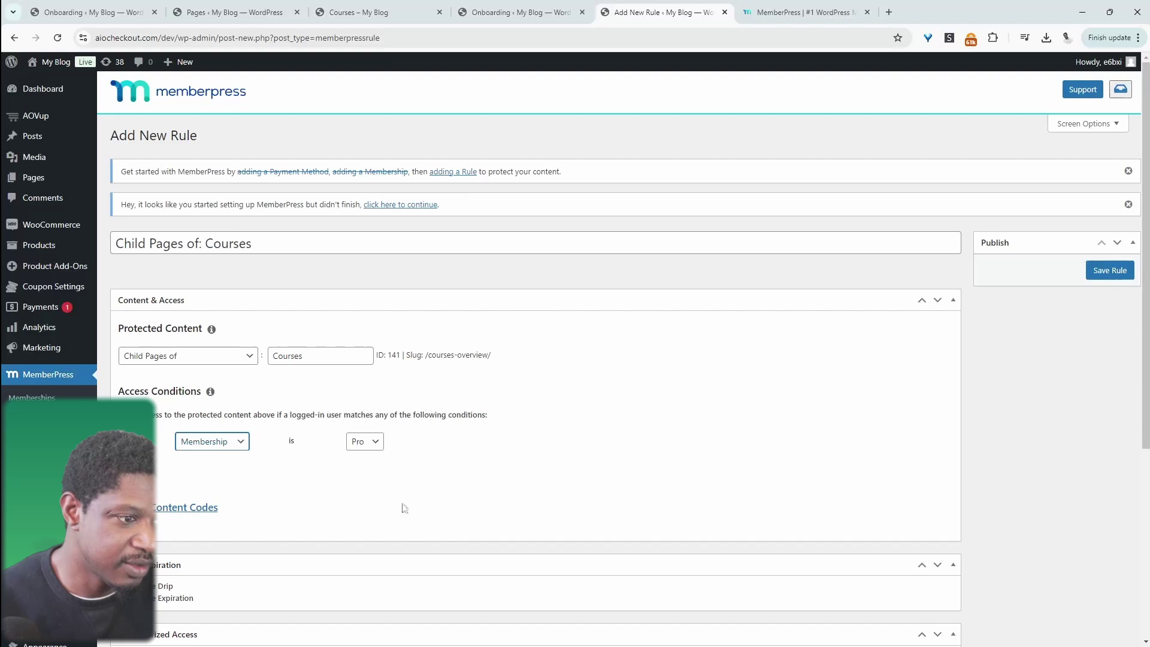
pyautogui.click(365, 441)
pyautogui.click(371, 467)
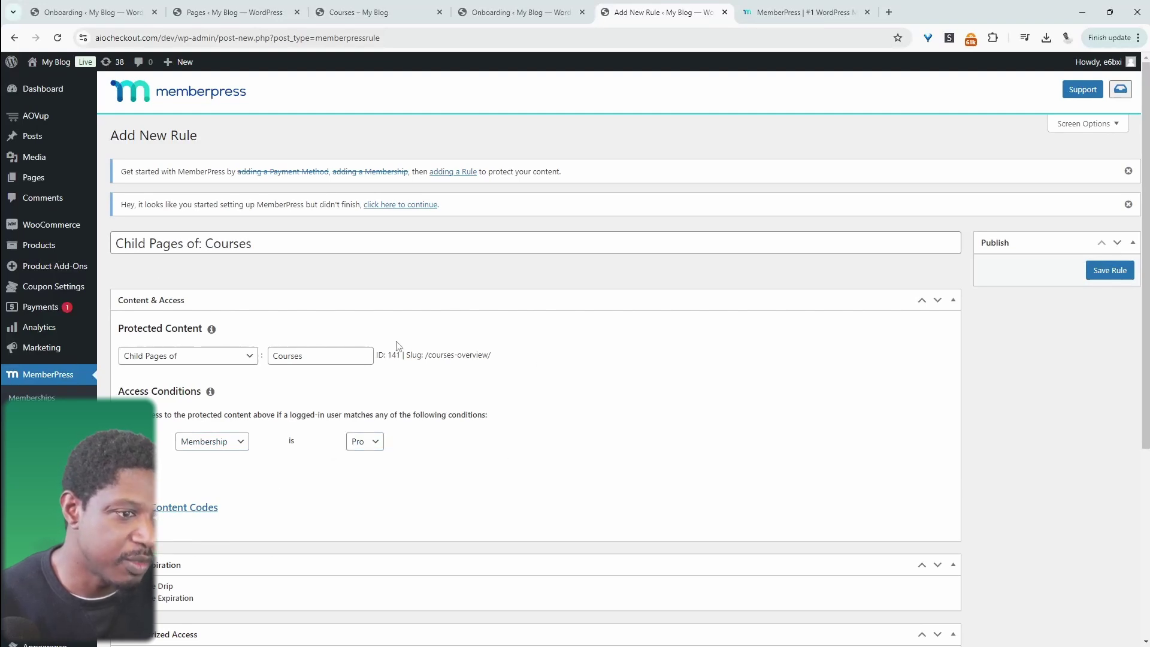
# - Turn off drip, turn on expiration, and save the 'Child Pages of: Courses' rule
pyautogui.moveTo(426, 356); pyautogui.dragTo(497, 358)
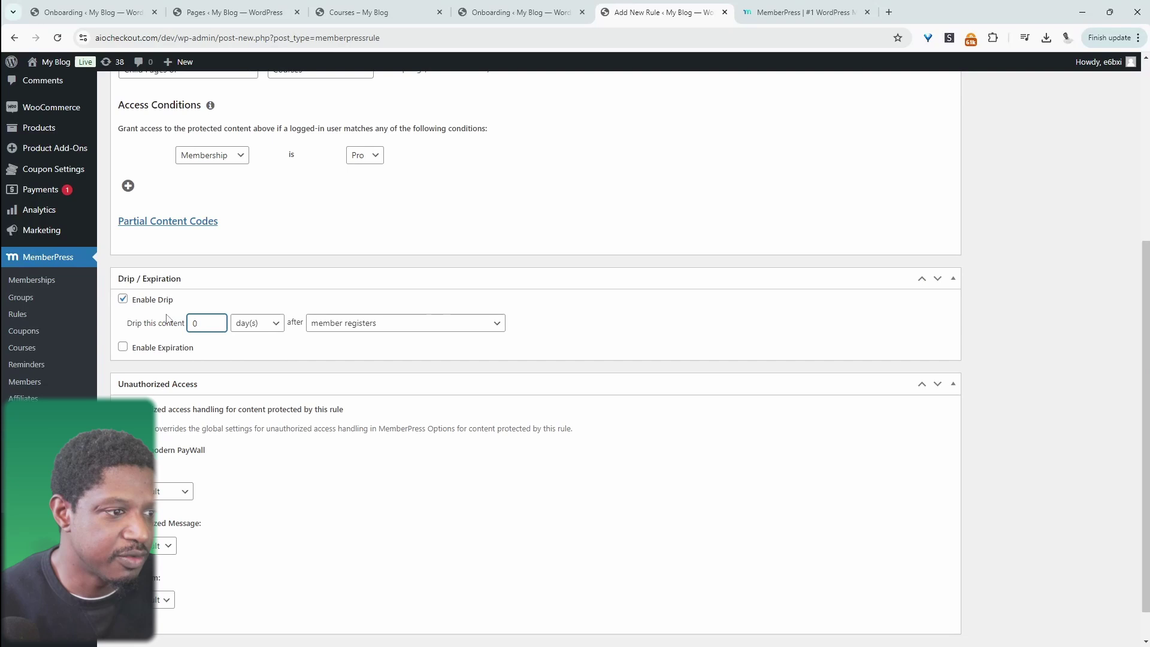
pyautogui.click(251, 323)
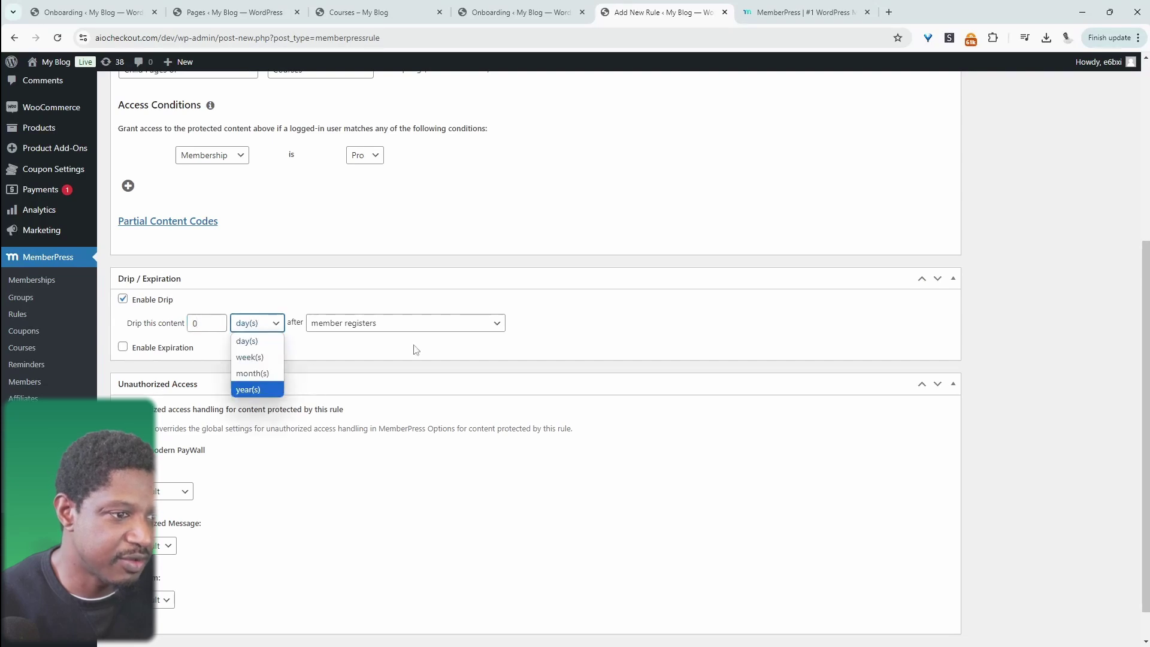
pyautogui.click(426, 324)
pyautogui.click(123, 299)
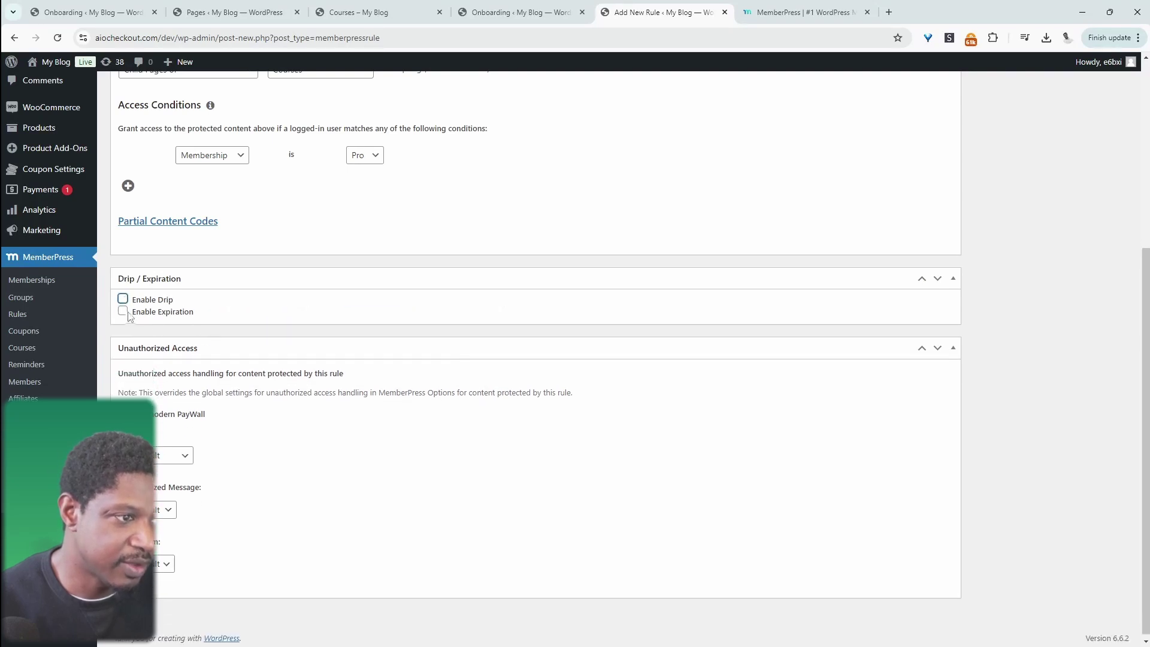
pyautogui.click(122, 311)
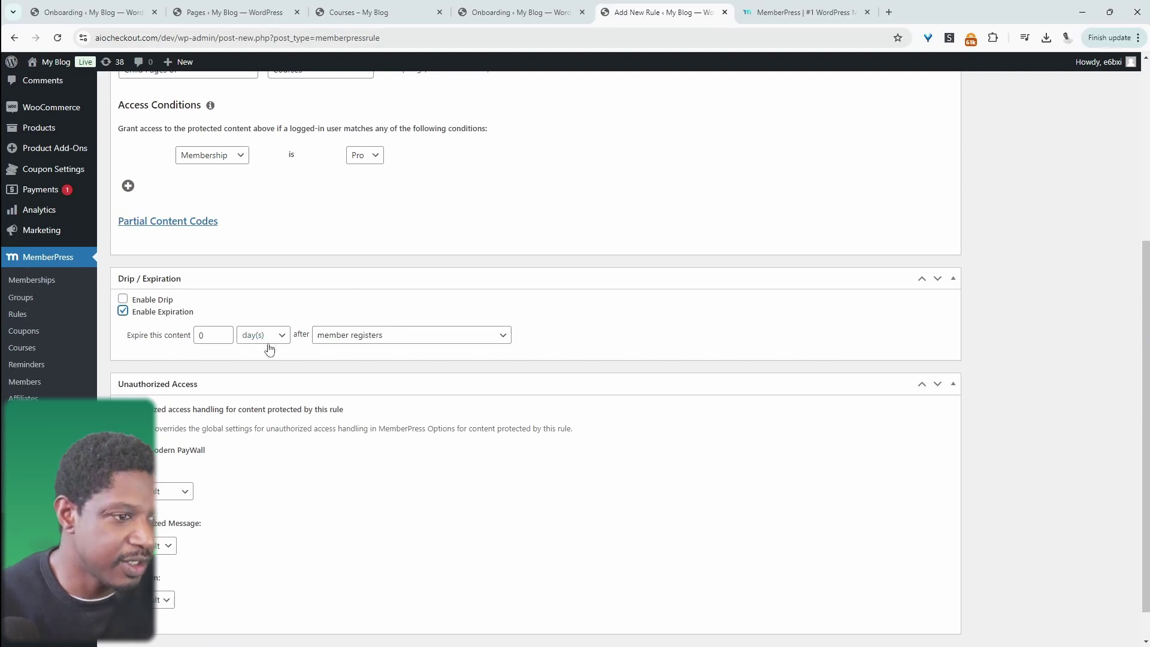
pyautogui.click(321, 334)
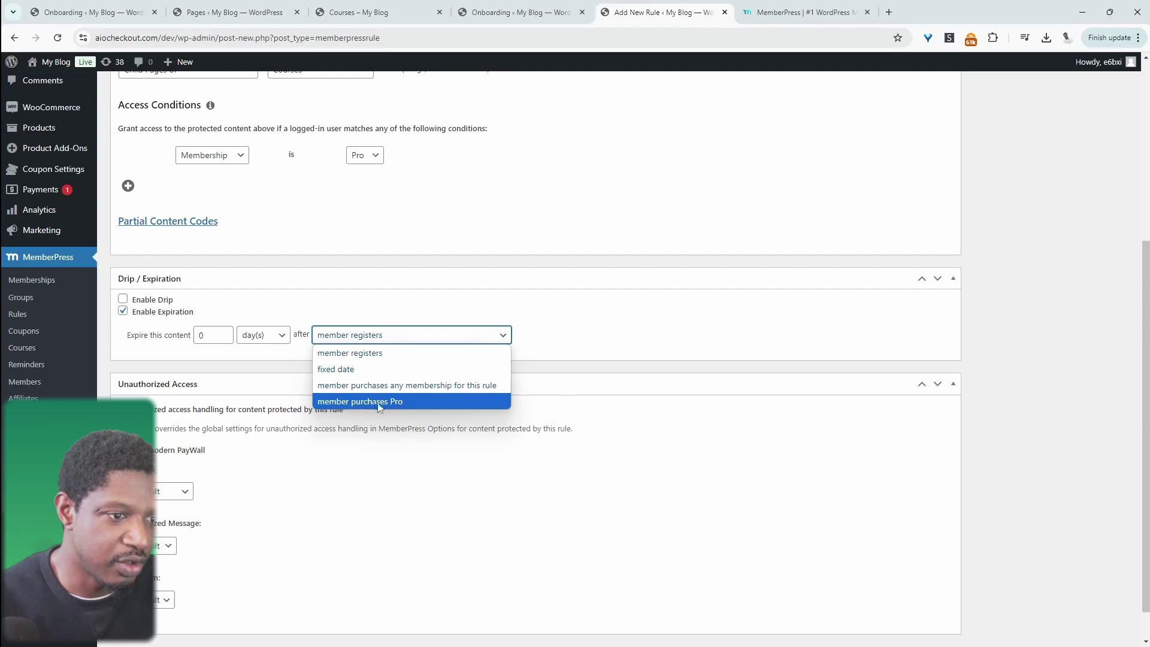
pyautogui.scroll(5, 151, 324)
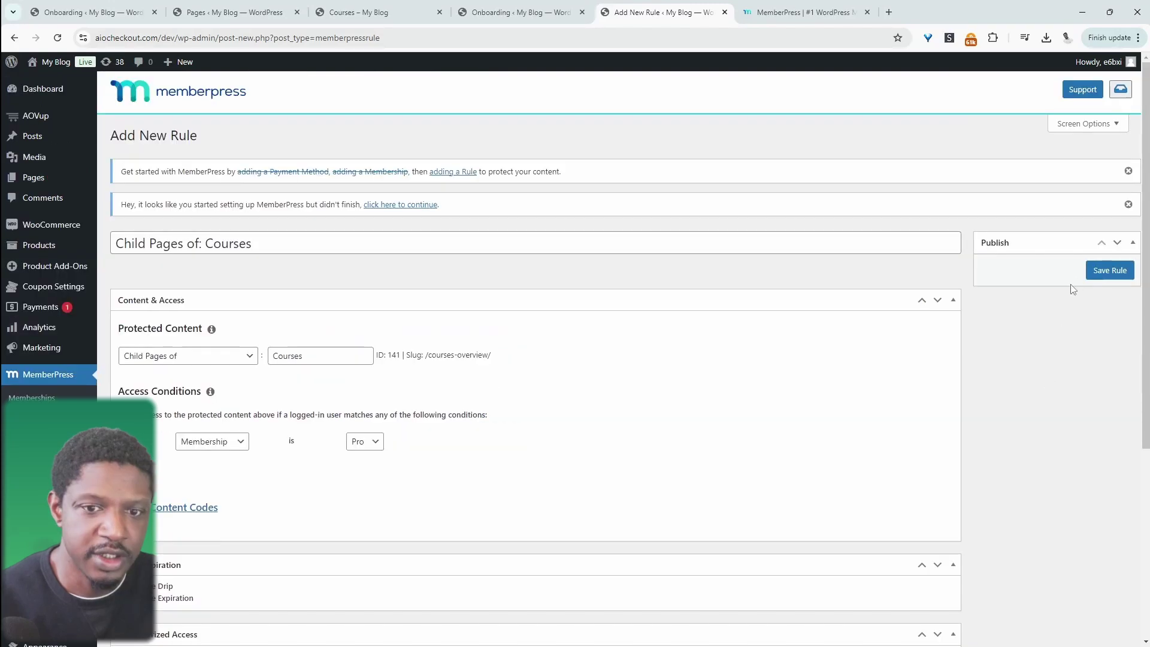
pyautogui.click(1109, 271)
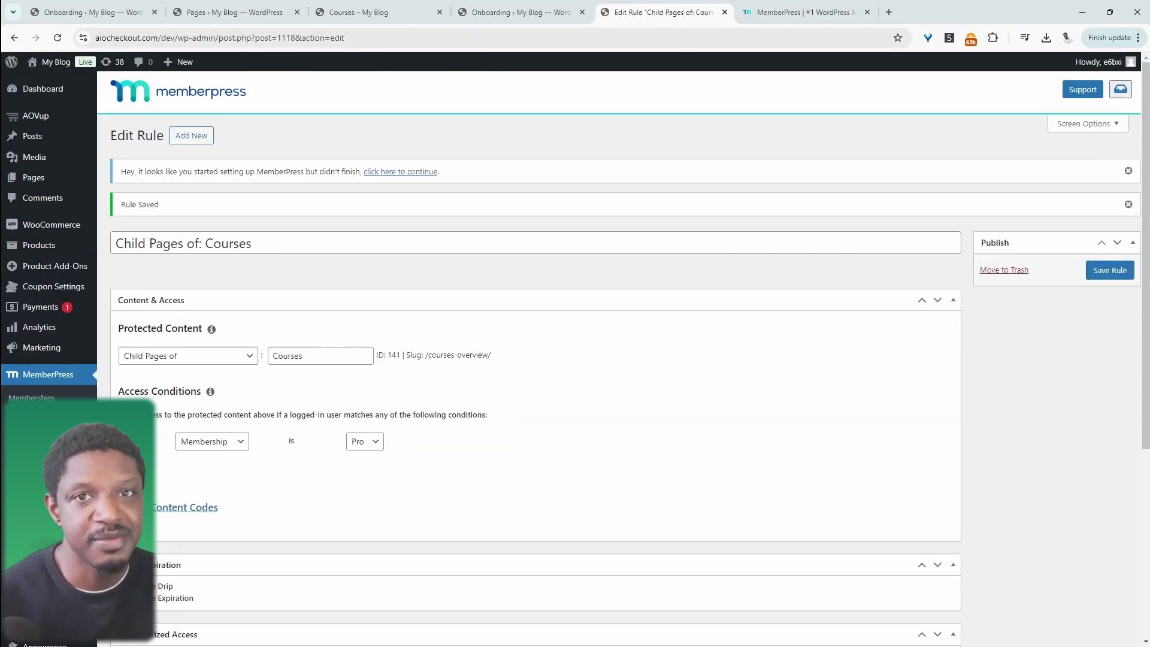
# - Load /dev/courses-overview/ logged out in incognito and confirm the Unauthorized login notice
pyautogui.scroll(-2, 626, 270)
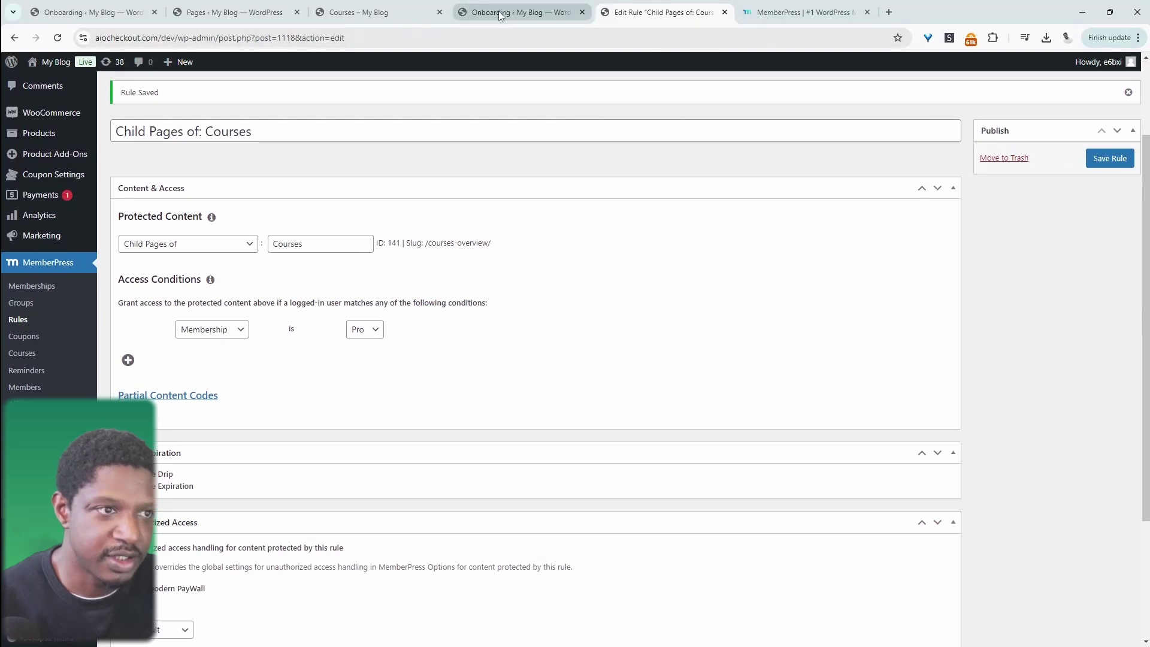
pyautogui.click(383, 17)
pyautogui.hotkey('alt', 'Tab')
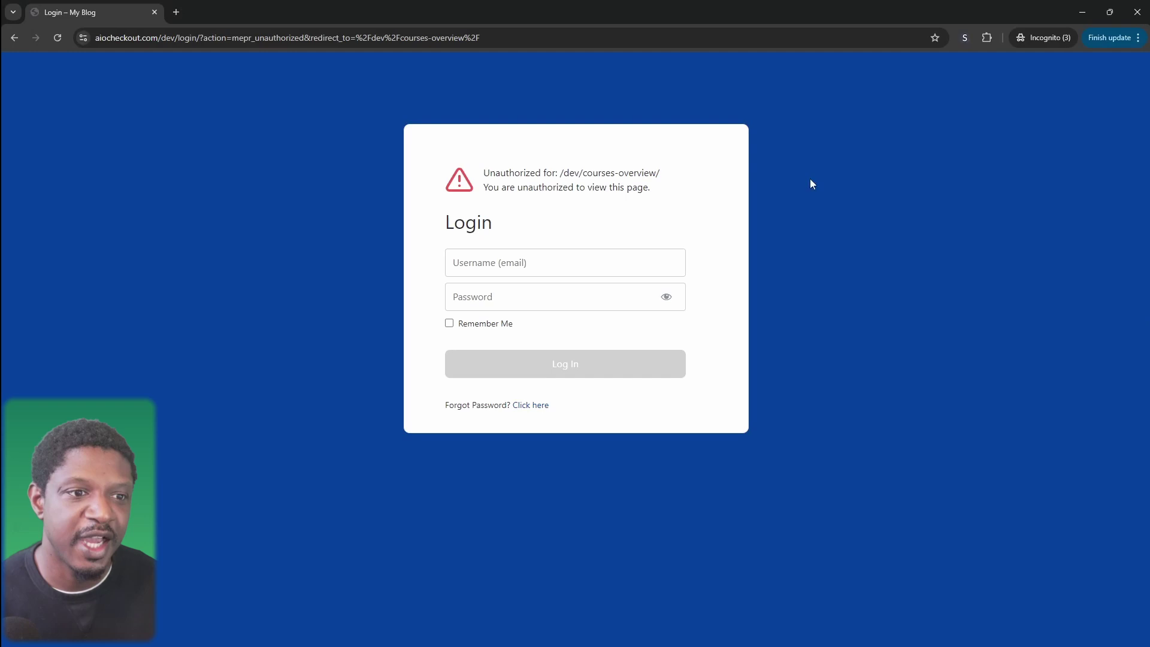
pyautogui.click(1083, 12)
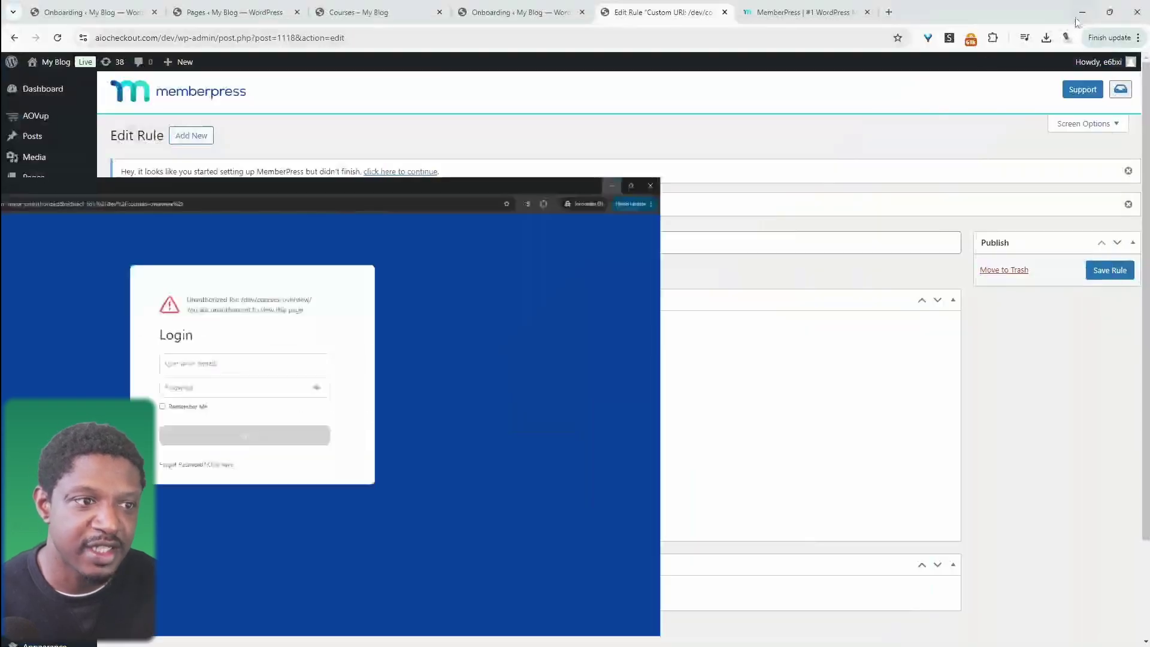
pyautogui.click(24, 589)
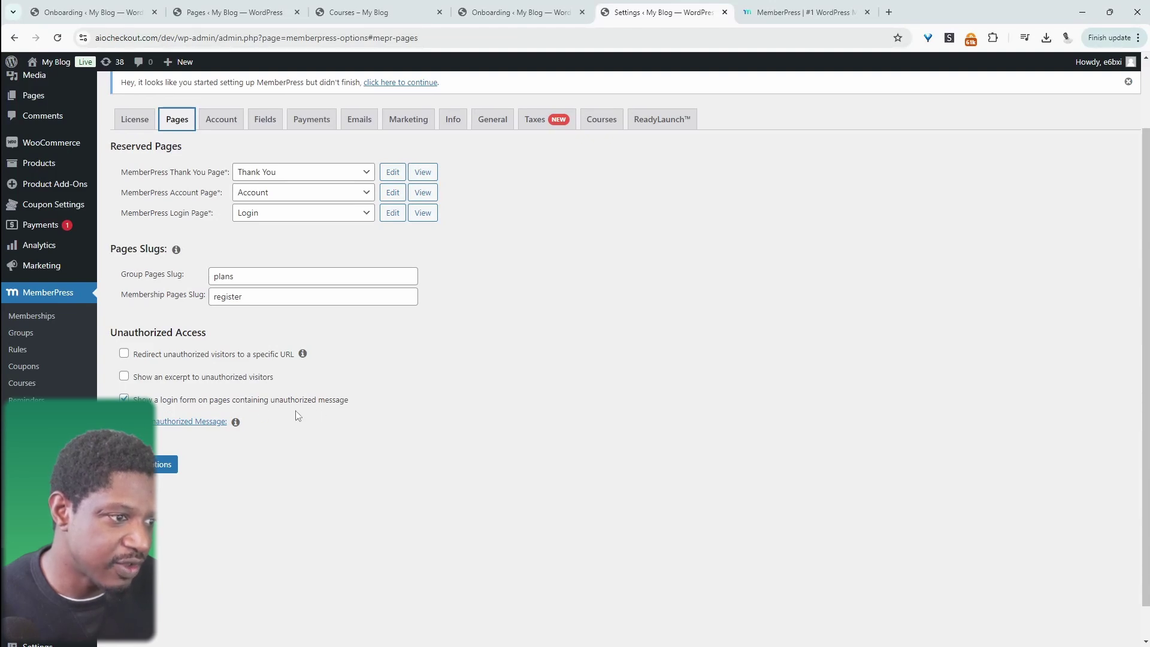
pyautogui.click(124, 355)
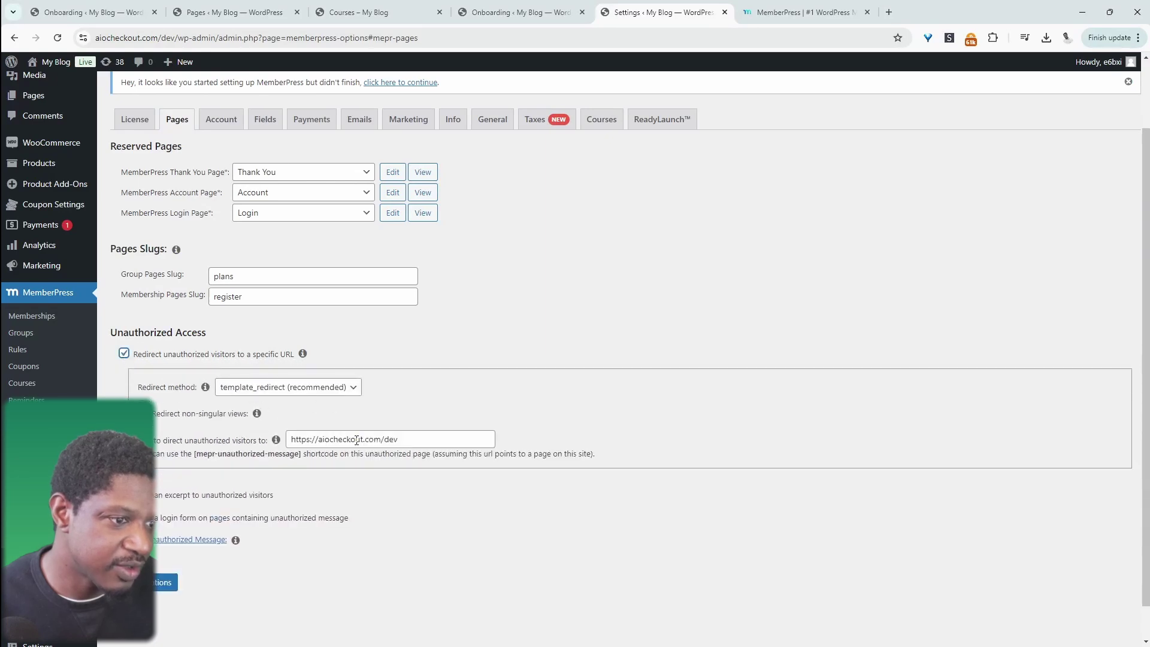
pyautogui.click(413, 439)
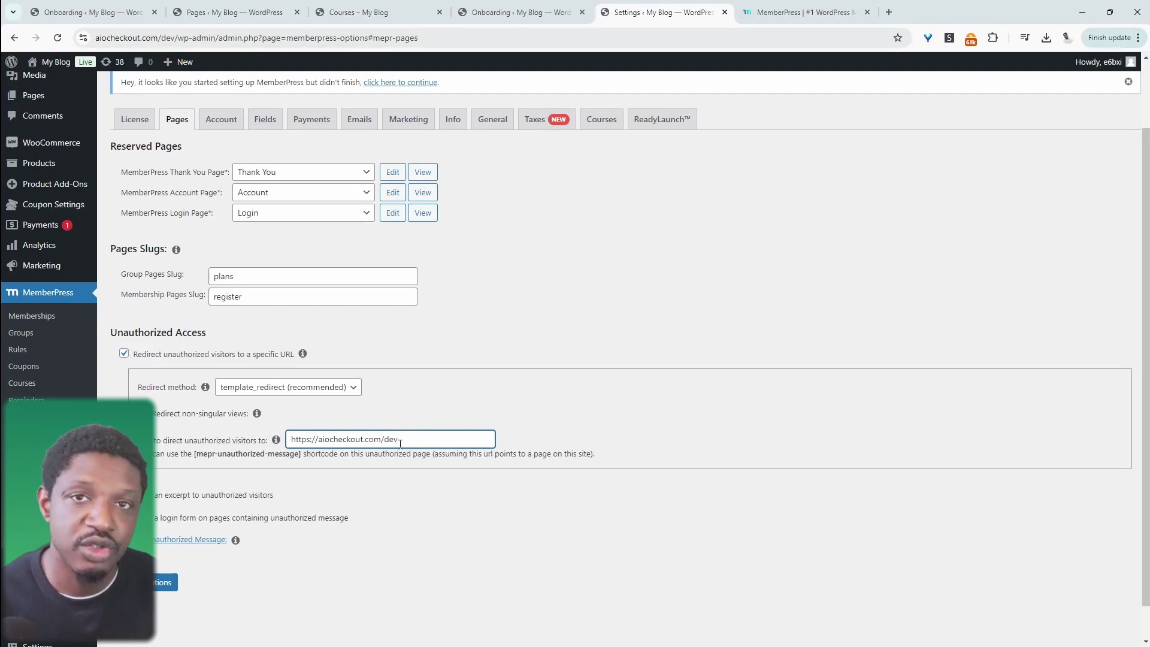
pyautogui.scroll(-1, 380, 483)
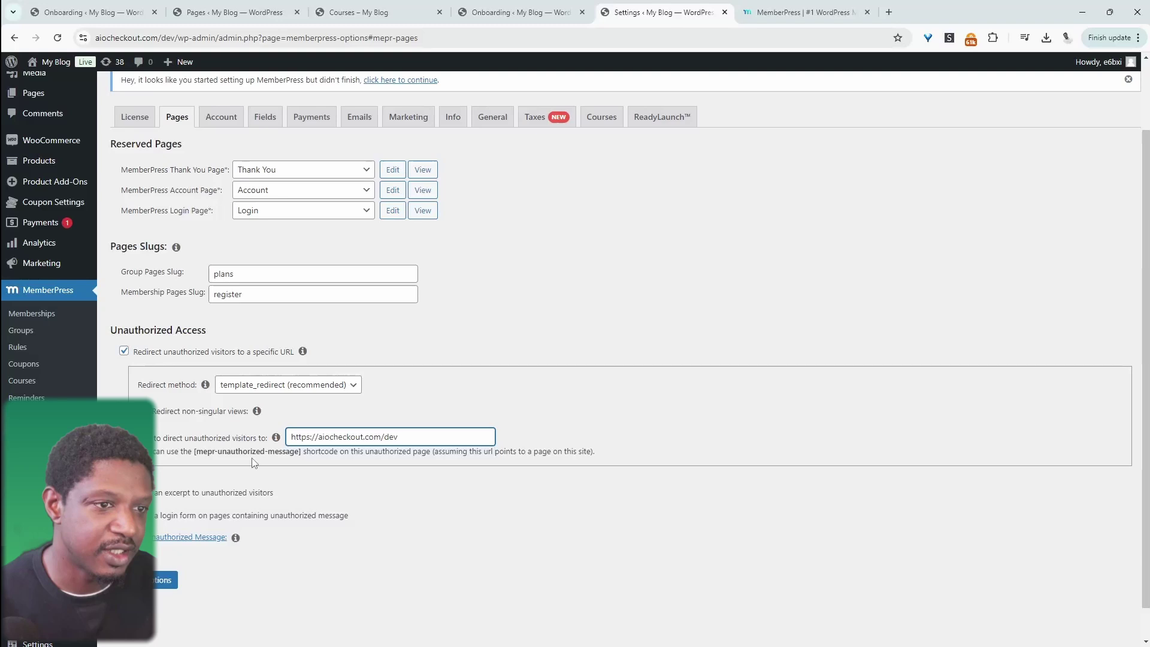
pyautogui.scroll(2, 510, 365)
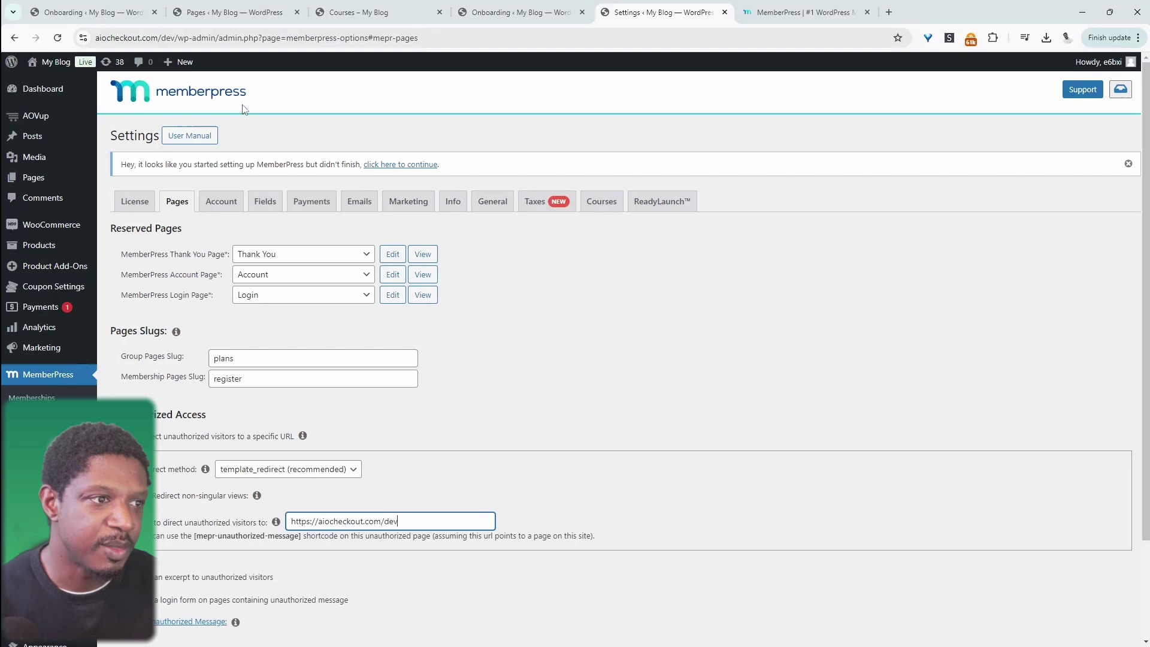
# - Look at the live Courses overview page, then view All Pages (58 items)
pyautogui.click(372, 12)
pyautogui.moveTo(434, 187)
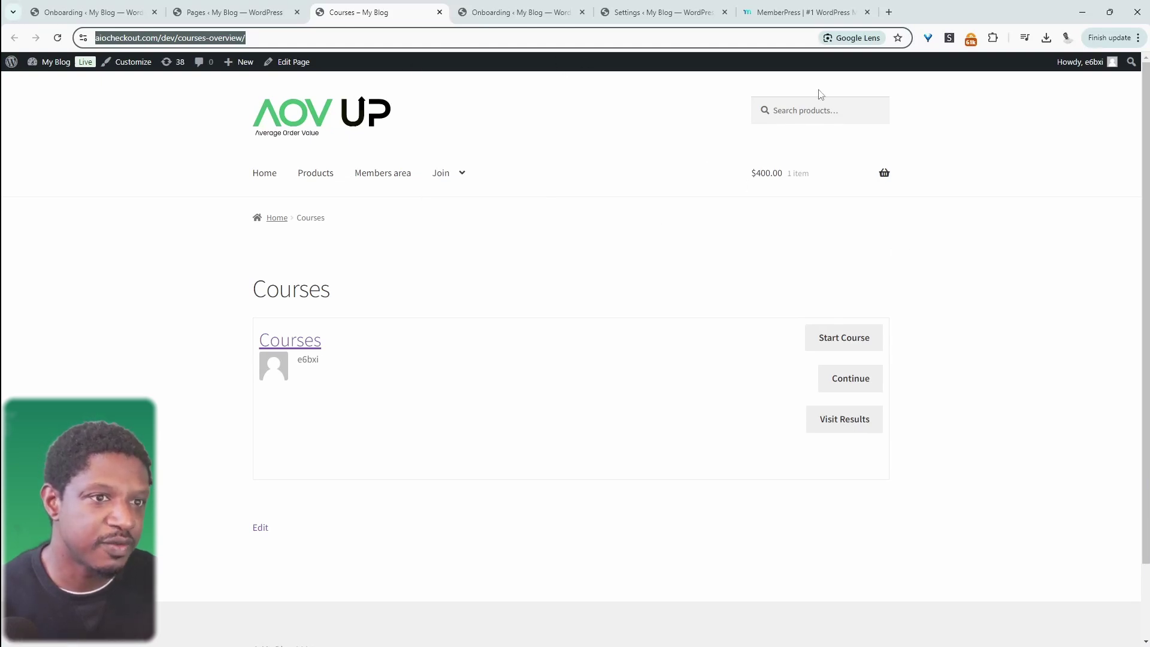
pyautogui.click(249, 11)
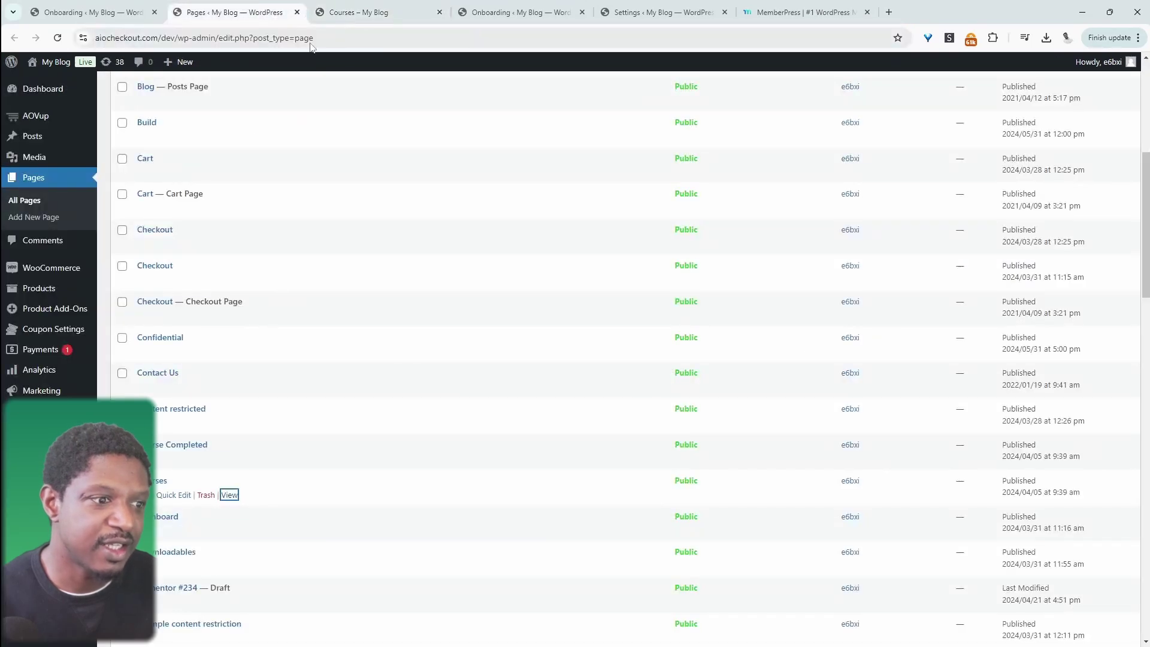
pyautogui.scroll(6, 398, 396)
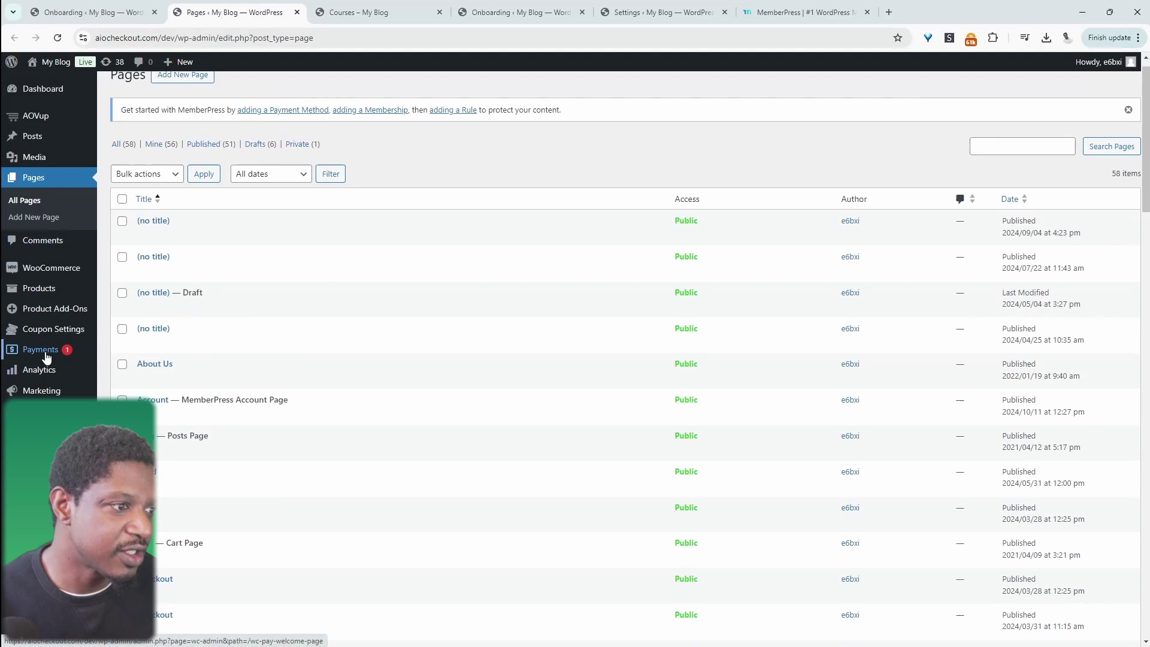
# - Browse MemberPress Add-ons such as ActiveCampaign, AWeber and ConvertKit, all Not Installed
pyautogui.moveTo(48, 411)
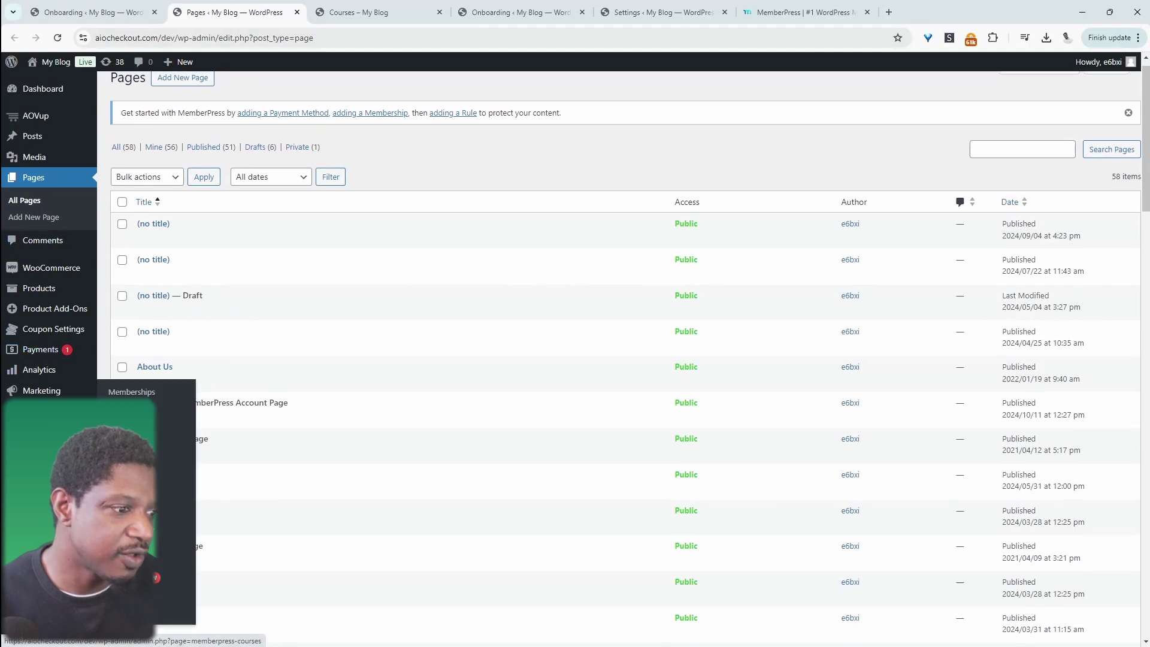
pyautogui.click(129, 576)
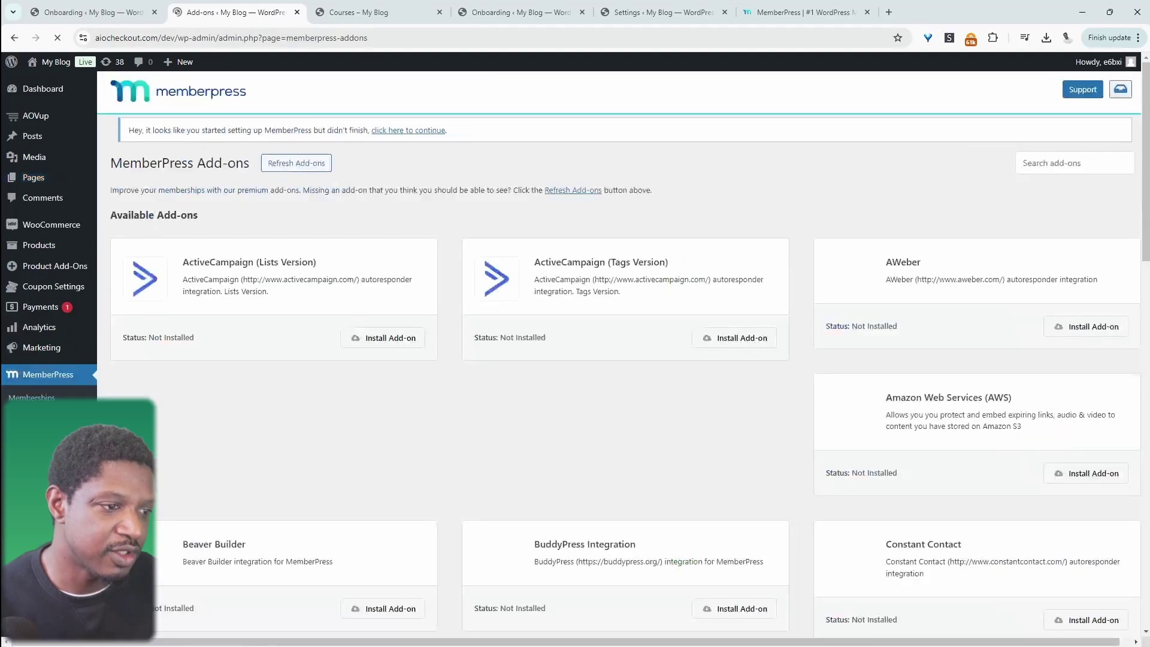
pyautogui.scroll(-1, 779, 299)
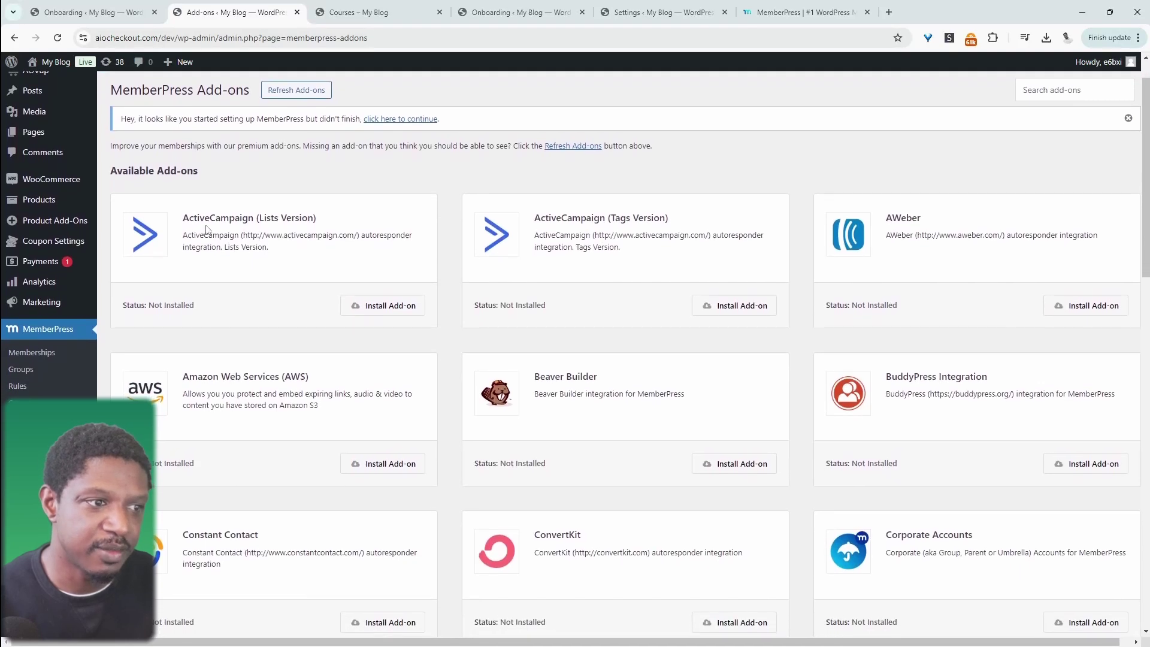
pyautogui.scroll(-2, 339, 239)
pyautogui.scroll(-3, 920, 151)
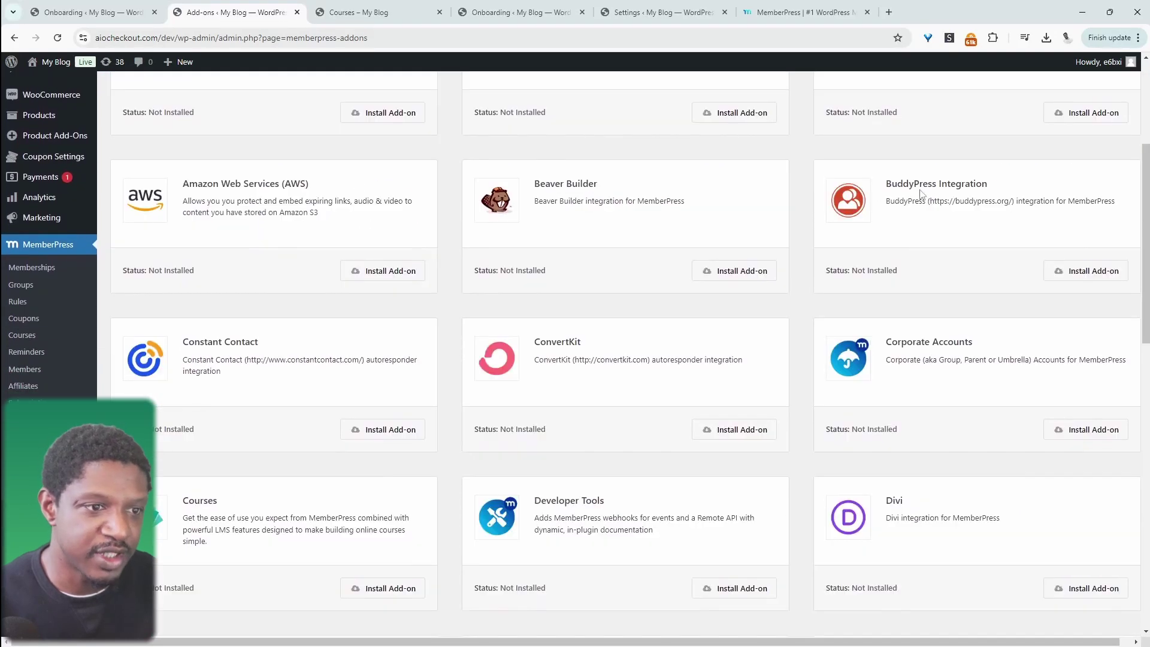
pyautogui.scroll(-5, 969, 239)
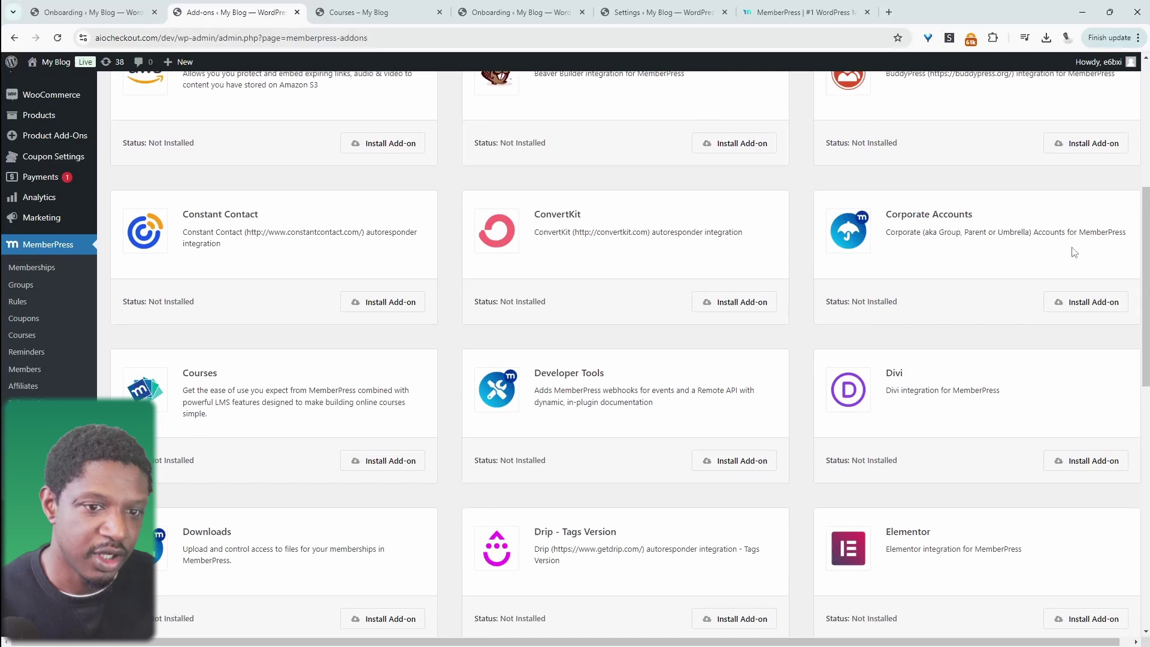
pyautogui.scroll(-1, 940, 283)
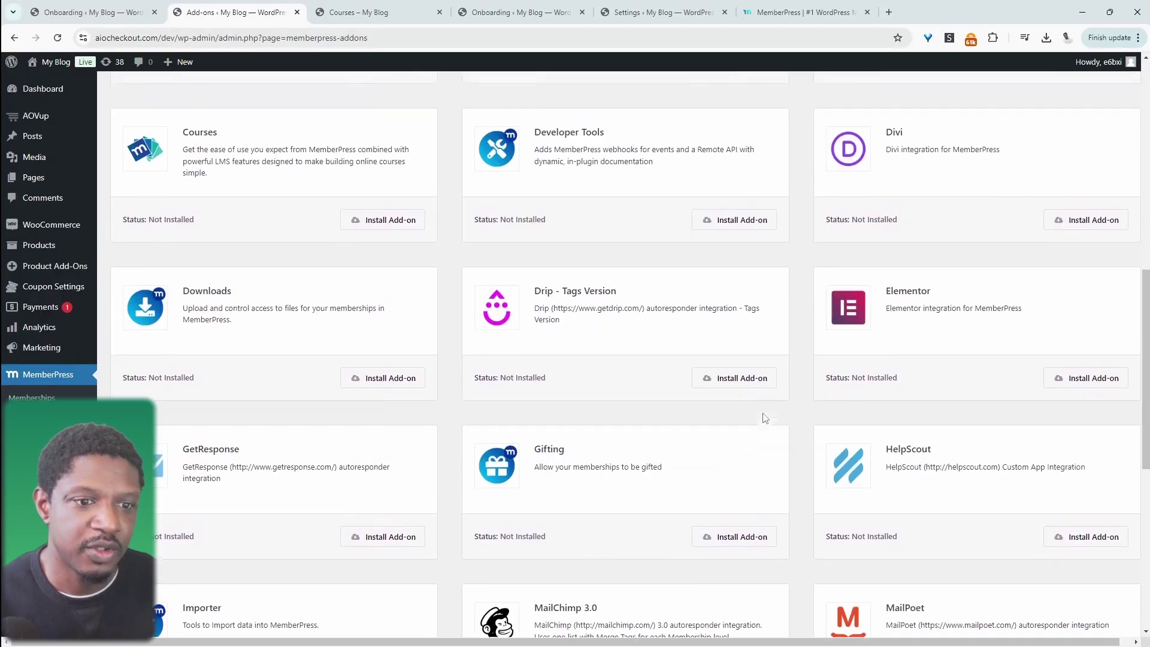
pyautogui.scroll(5, 886, 360)
pyautogui.scroll(6, 701, 378)
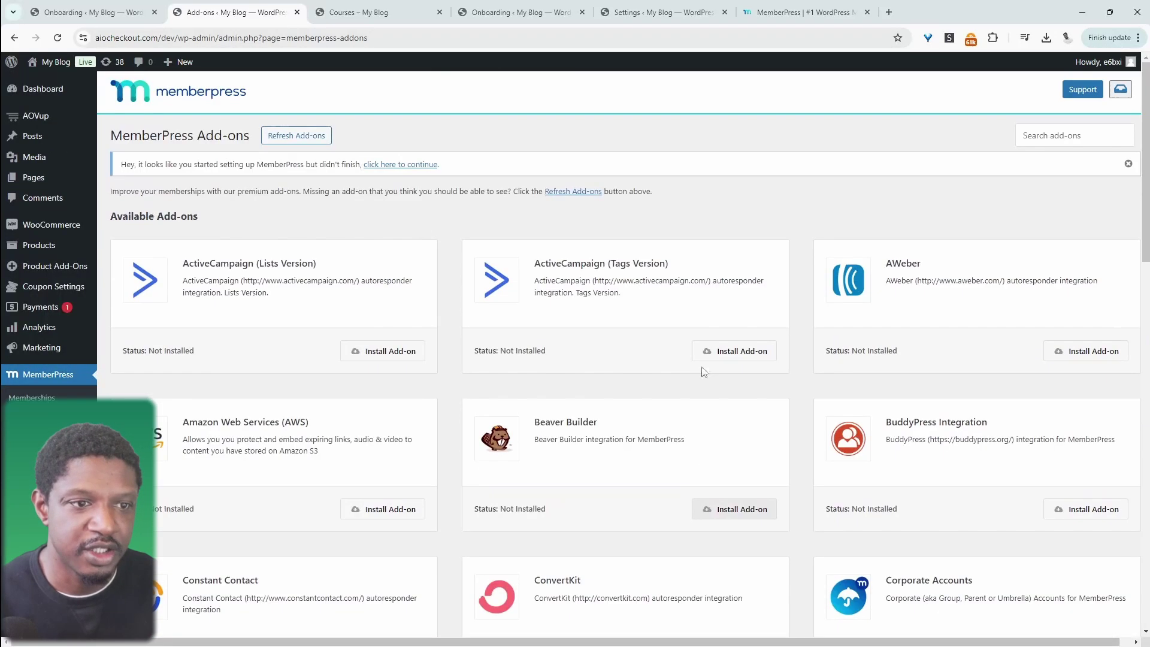
pyautogui.scroll(-1, 655, 615)
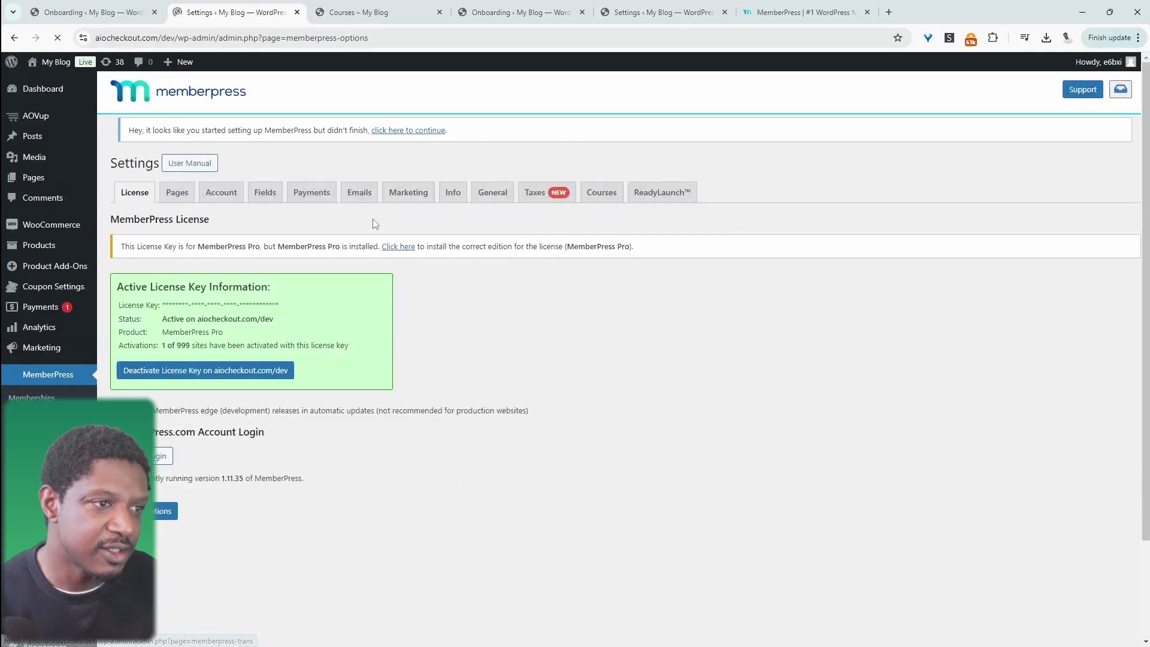
# - In Payments settings, add a second payment method and move its gateway to Offline Payment
pyautogui.click(311, 201)
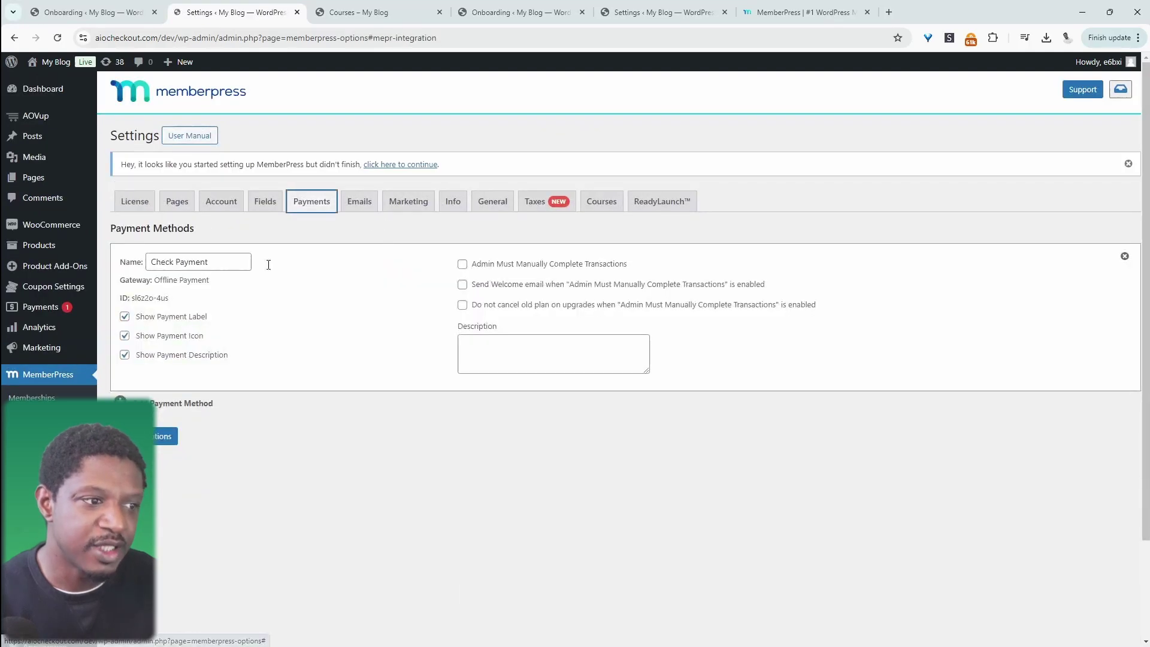
pyautogui.click(240, 264)
pyautogui.click(180, 404)
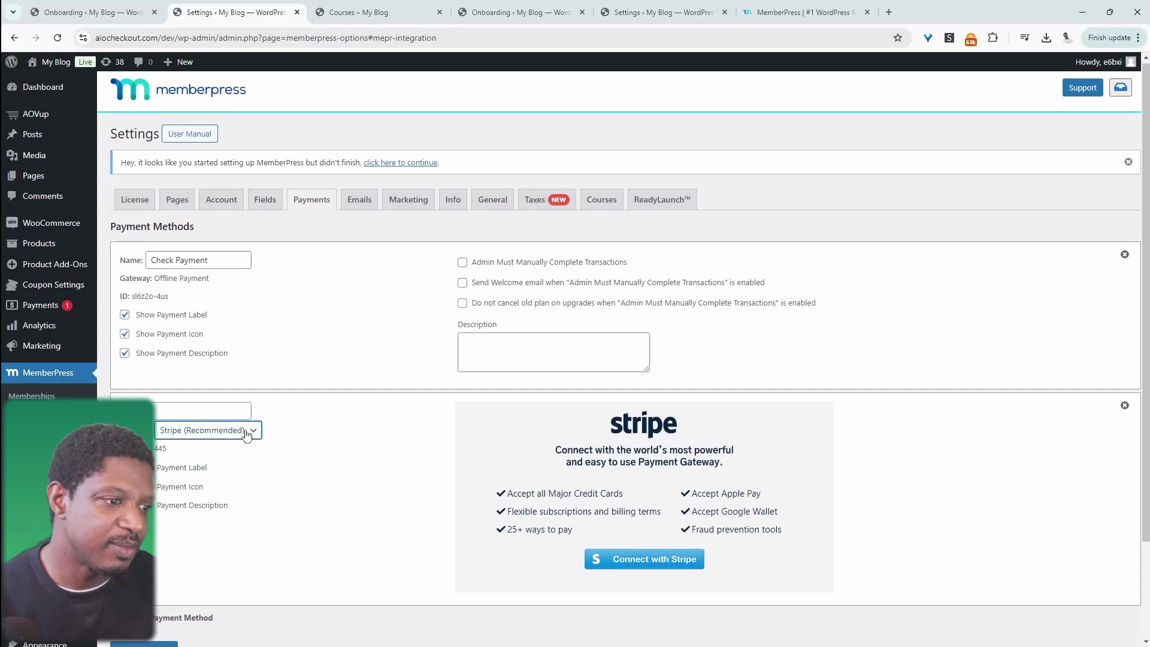
pyautogui.click(252, 432)
pyautogui.click(253, 433)
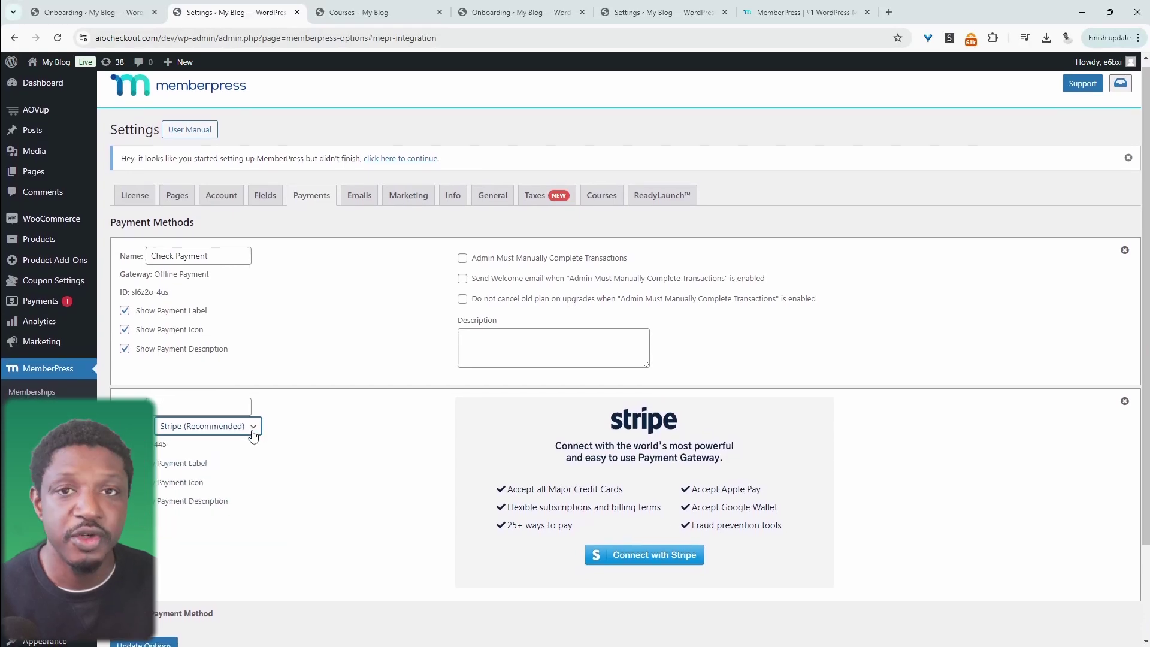
pyautogui.click(250, 433)
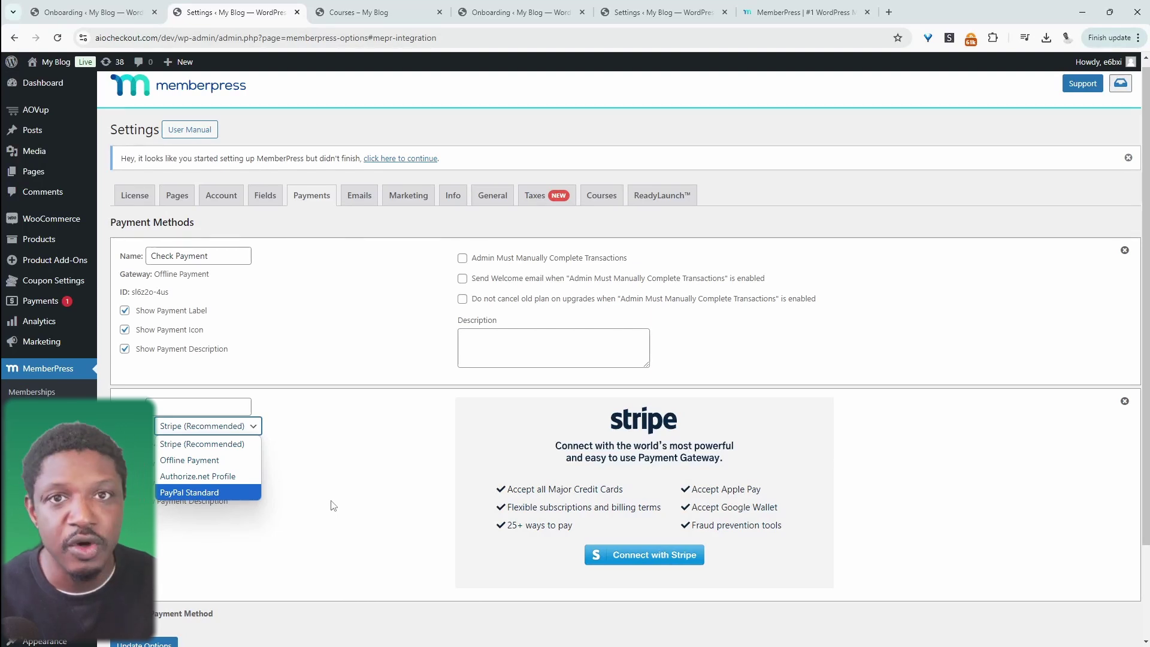
pyautogui.press('Up')
pyautogui.press('Up')
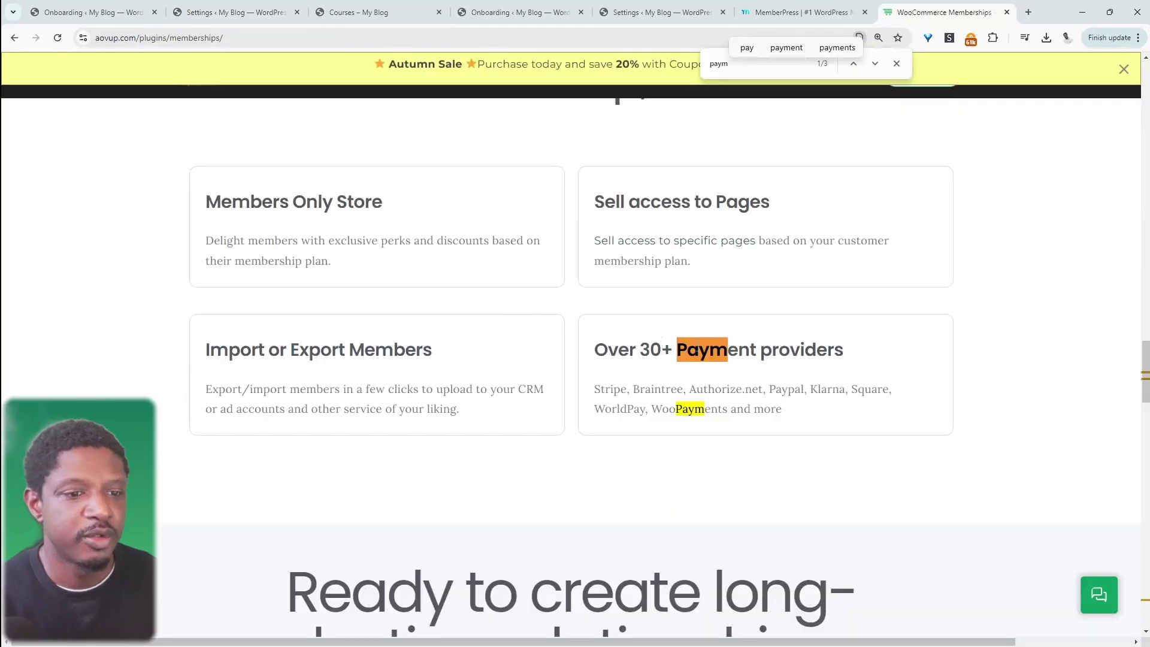
# - Highlight the 'Over 30+ Payment providers' feature card on the AovUp Memberships page
pyautogui.scroll(15, 590, 316)
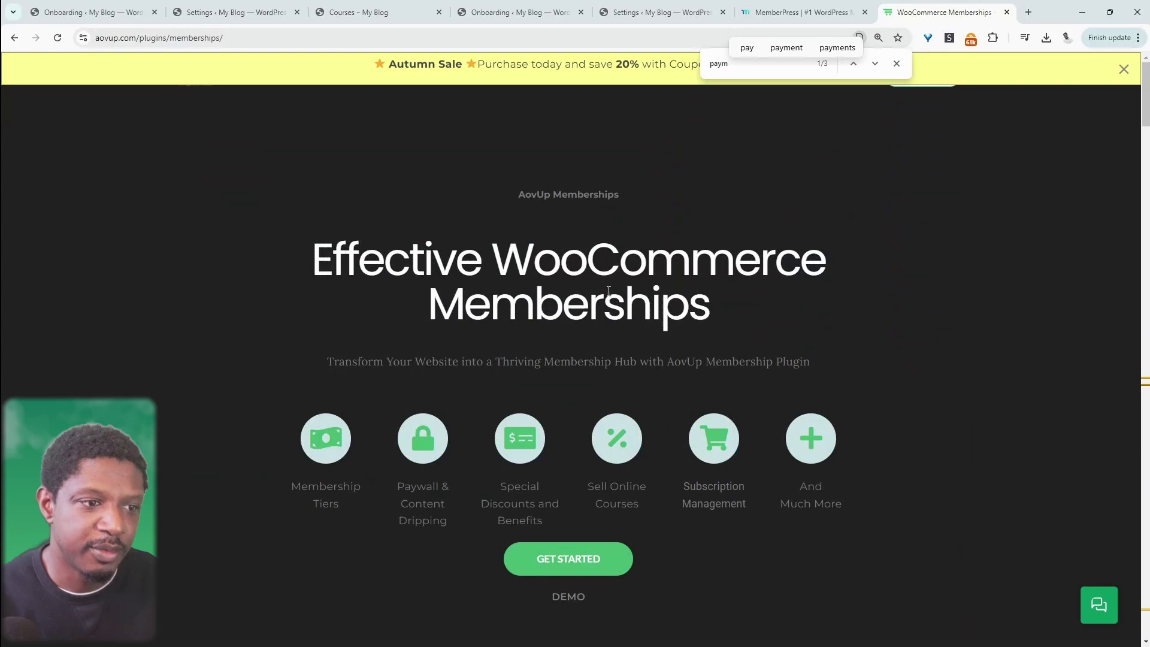
pyautogui.scroll(-4, 686, 347)
pyautogui.scroll(-11, 686, 346)
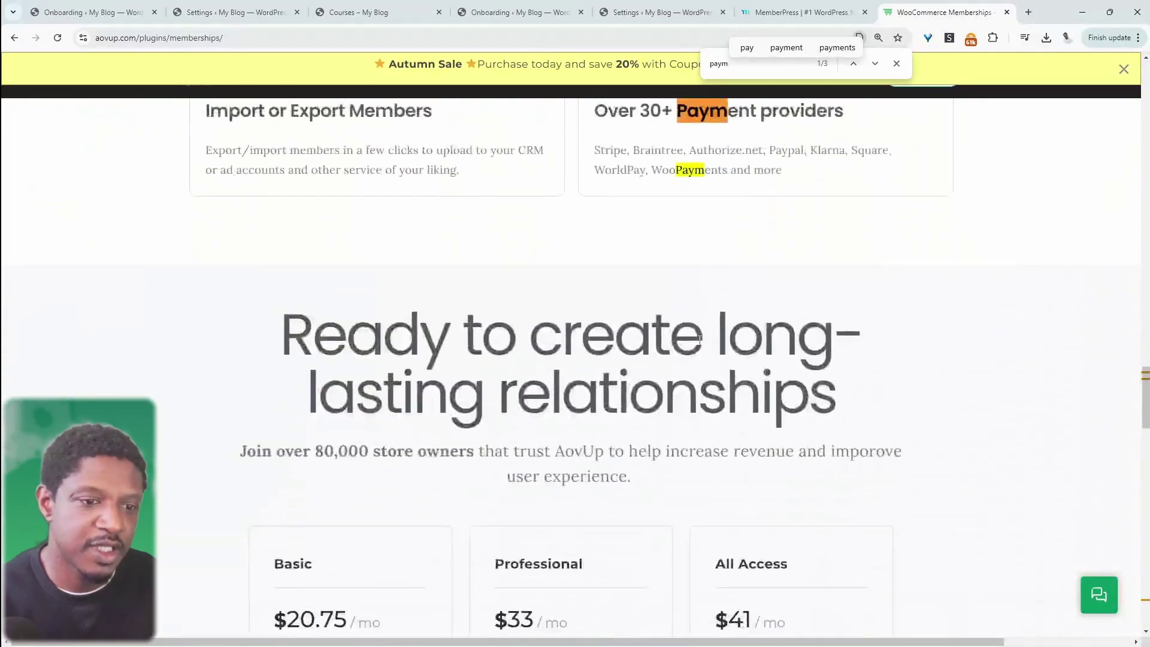
pyautogui.moveTo(650, 189); pyautogui.dragTo(827, 214)
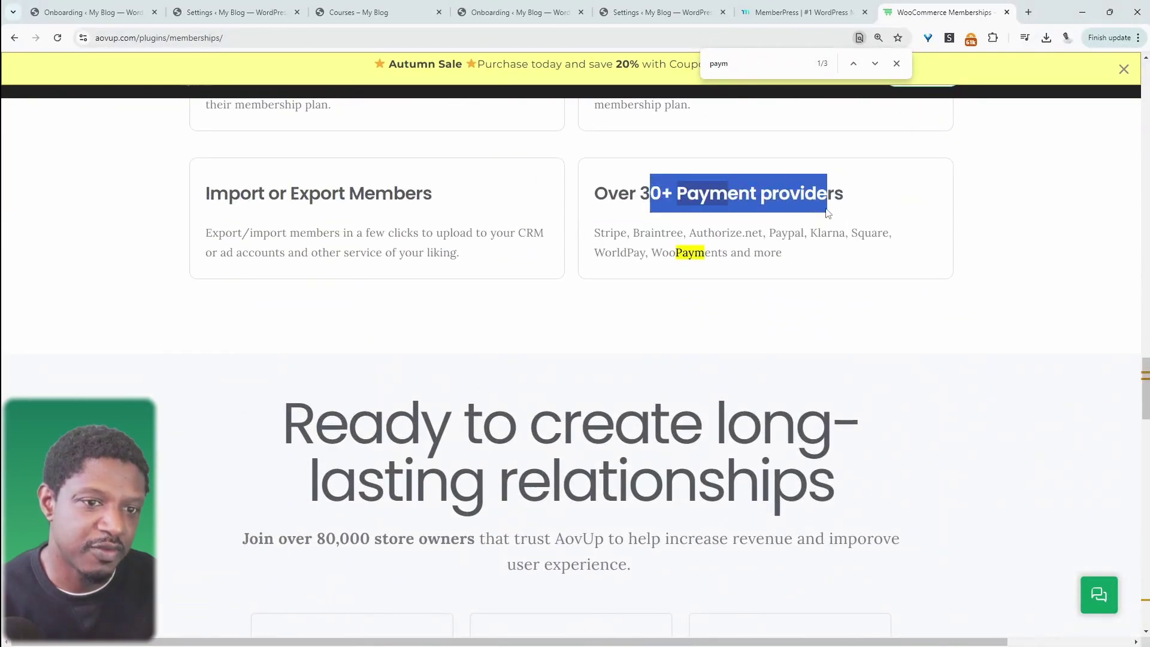
# - On the MemberPress pricing page, highlight the Basic $179.50/$359, Plus $599, and Pro $799/$399.50 prices
pyautogui.hotkey('ctrl', 'shift', 'Tab')
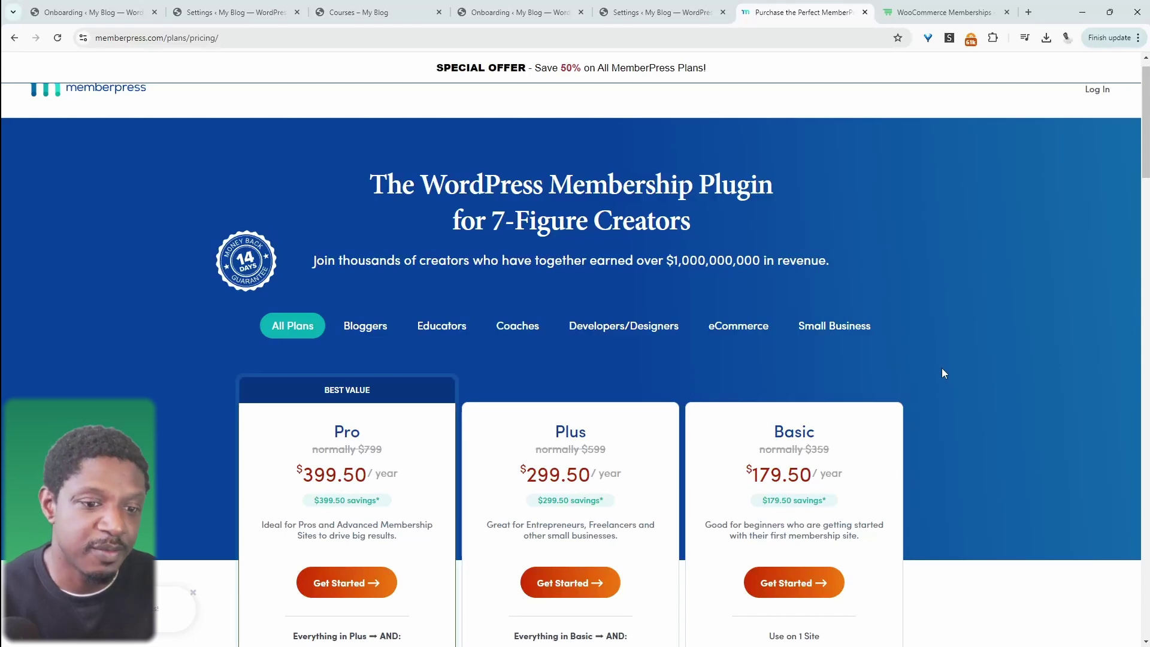
pyautogui.scroll(-2, 934, 376)
pyautogui.moveTo(809, 375); pyautogui.dragTo(742, 363)
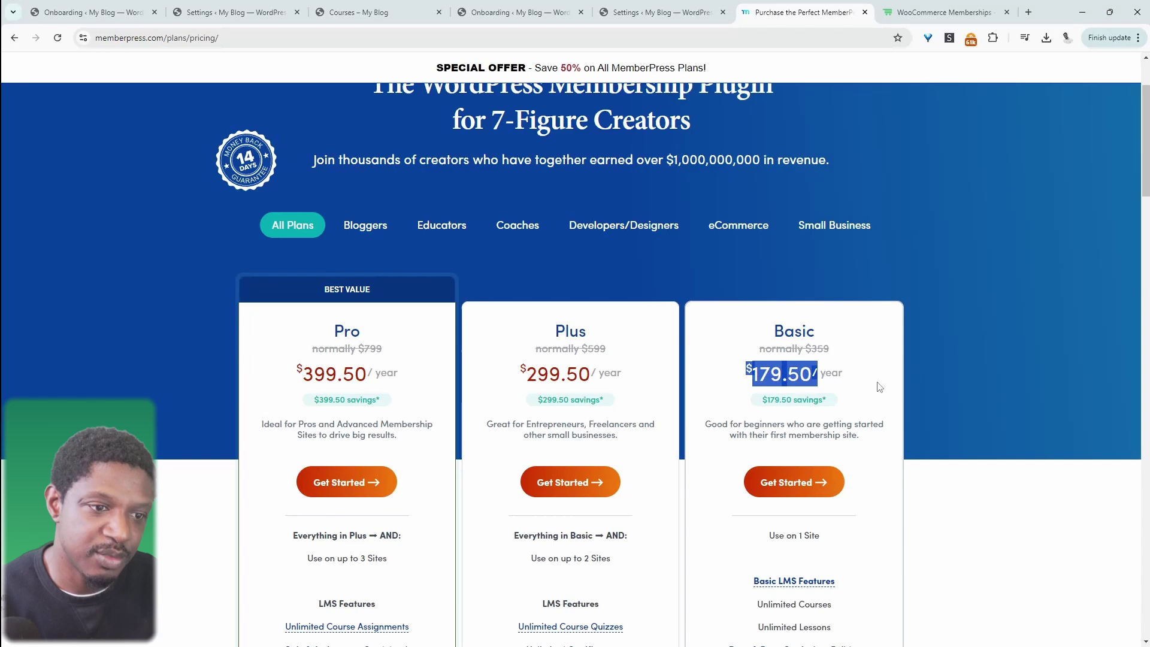
pyautogui.moveTo(831, 350); pyautogui.dragTo(787, 346)
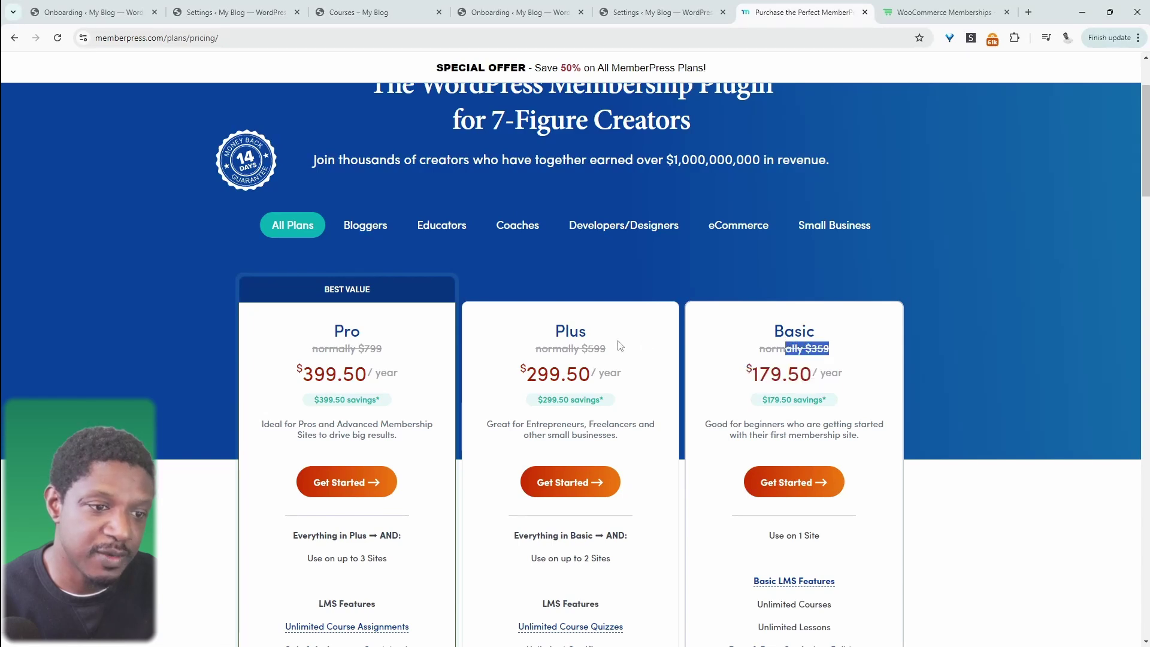
pyautogui.moveTo(616, 345); pyautogui.dragTo(552, 342)
pyautogui.moveTo(391, 360); pyautogui.dragTo(364, 352)
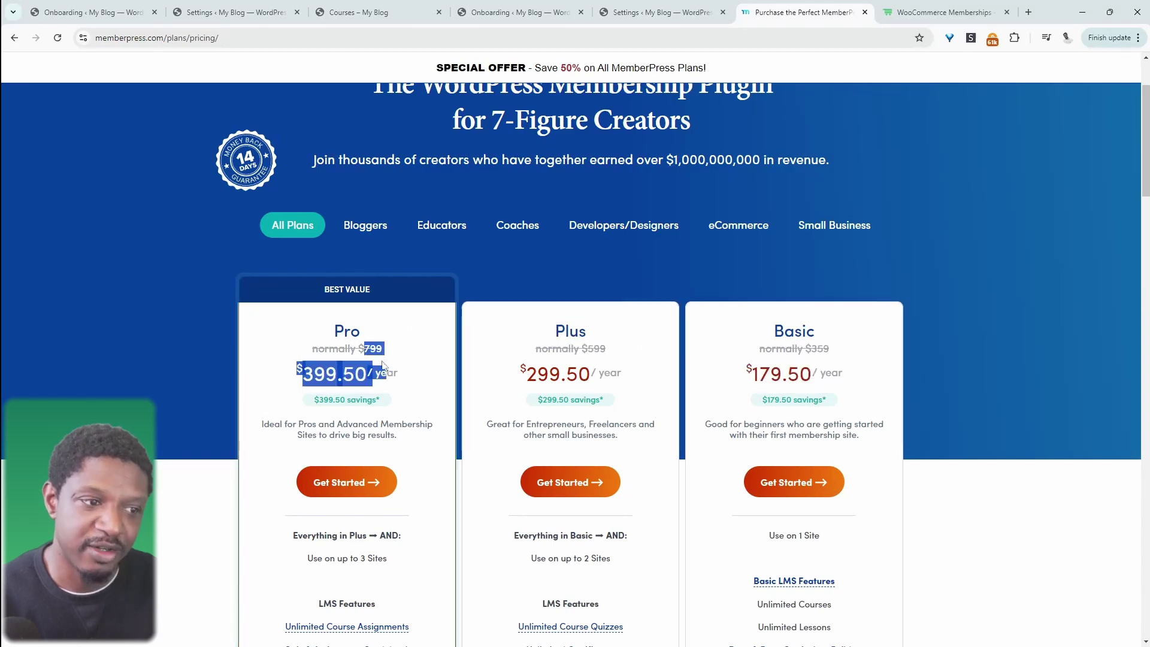
# - Filter the plans to eCommerce and highlight the Pro plan's regular $799 price
pyautogui.scroll(-3, 383, 365)
pyautogui.scroll(1, 599, 239)
pyautogui.click(749, 142)
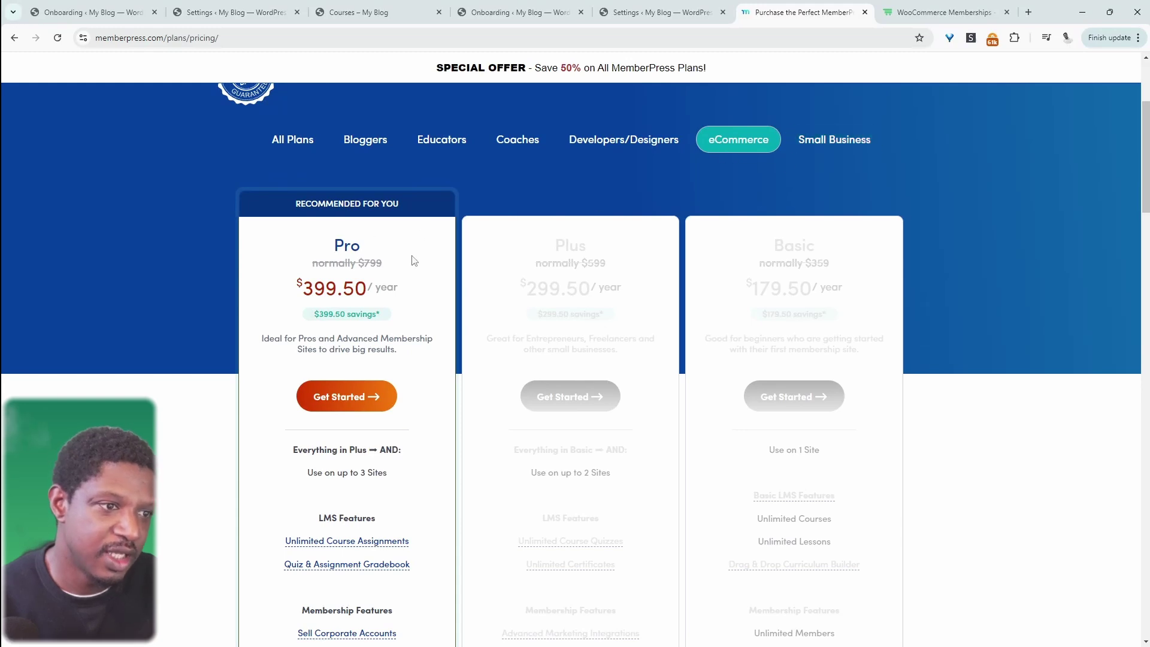
pyautogui.moveTo(361, 246); pyautogui.dragTo(370, 266)
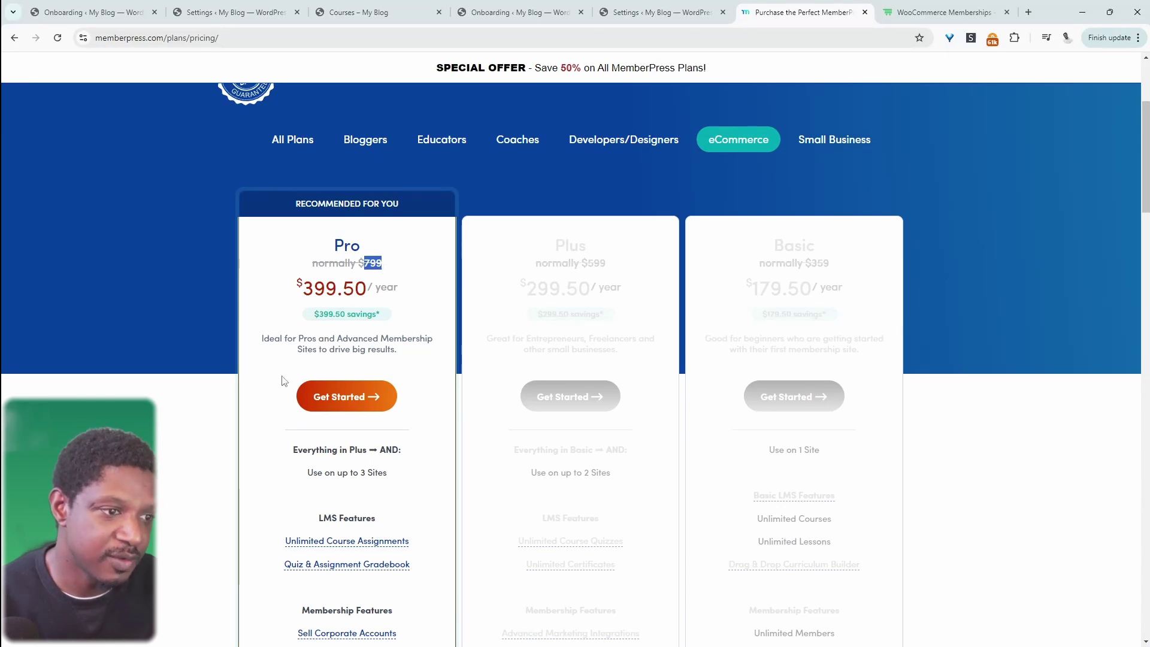
pyautogui.scroll(-1, 282, 380)
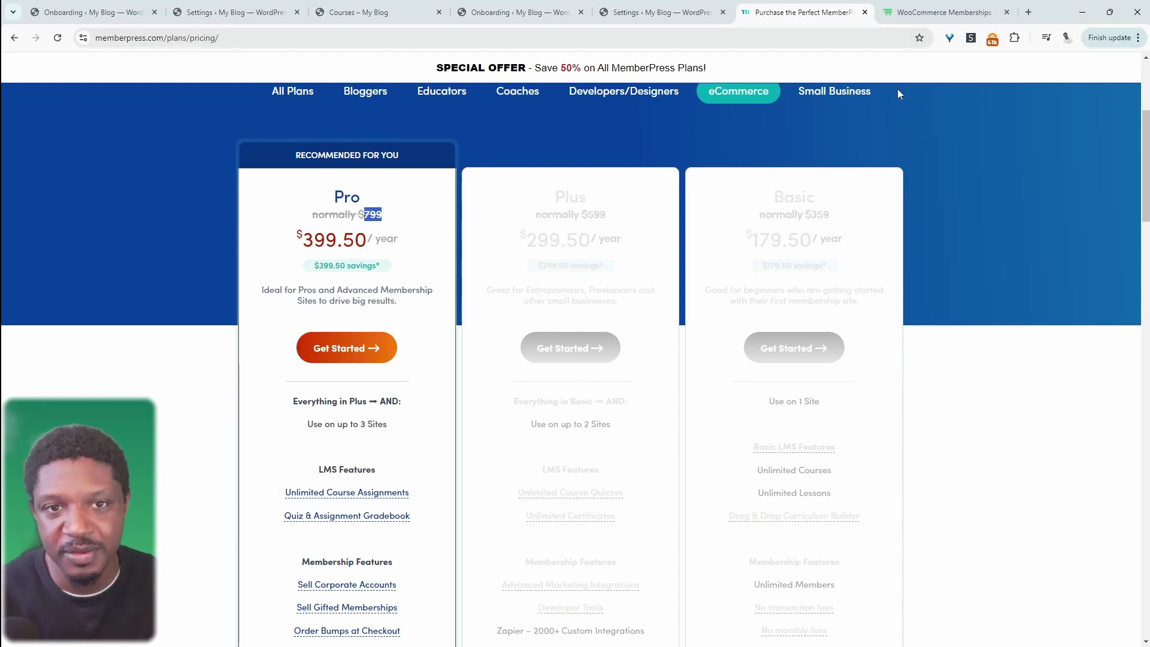
# - Go back to the MemberPress homepage
pyautogui.hotkey('alt', 'Left')
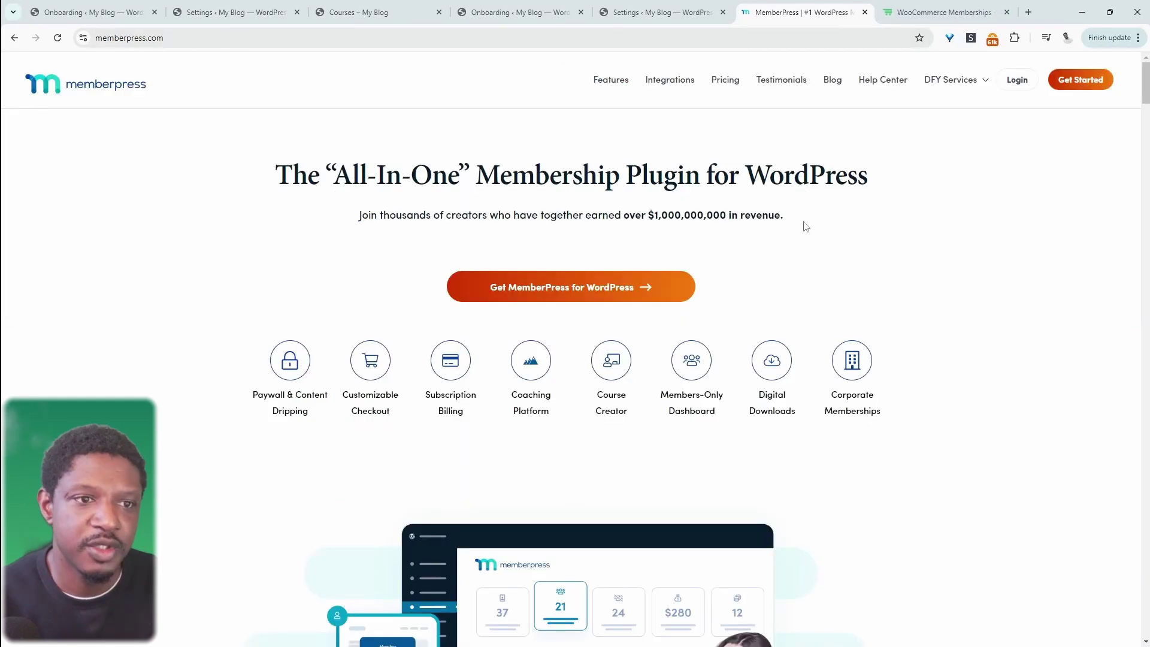
pyautogui.scroll(-5, 805, 226)
pyautogui.scroll(5, 806, 226)
# - Open the Help Center and scroll through the Knowledge Base and Current Customers sections
pyautogui.click(881, 82)
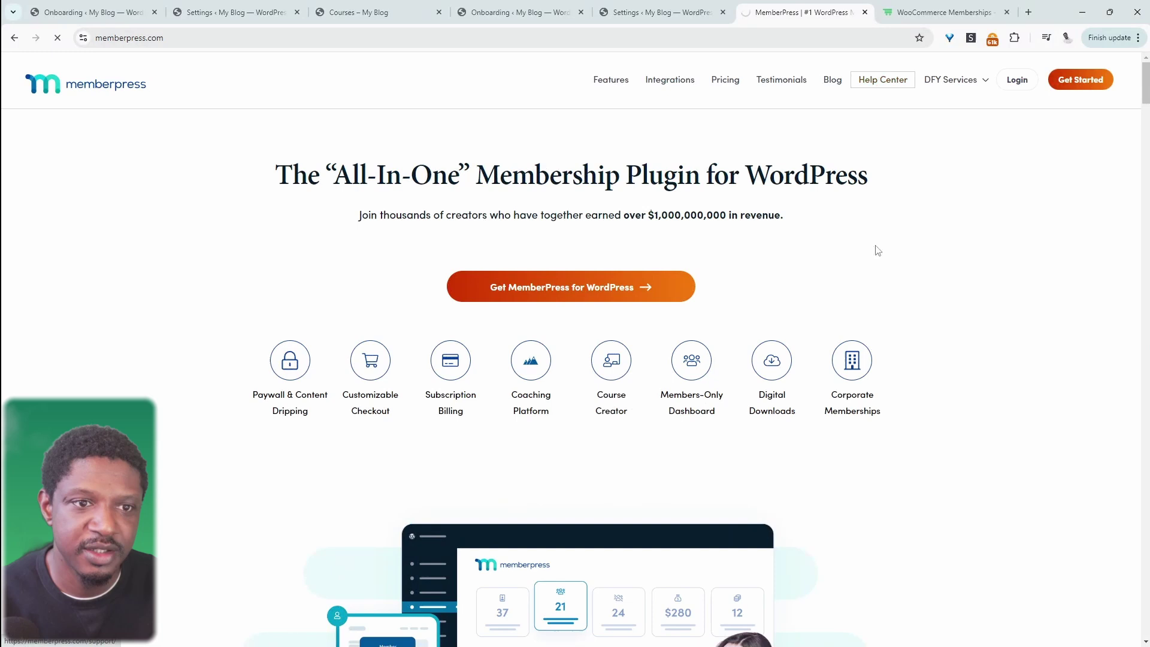
pyautogui.scroll(-8, 689, 397)
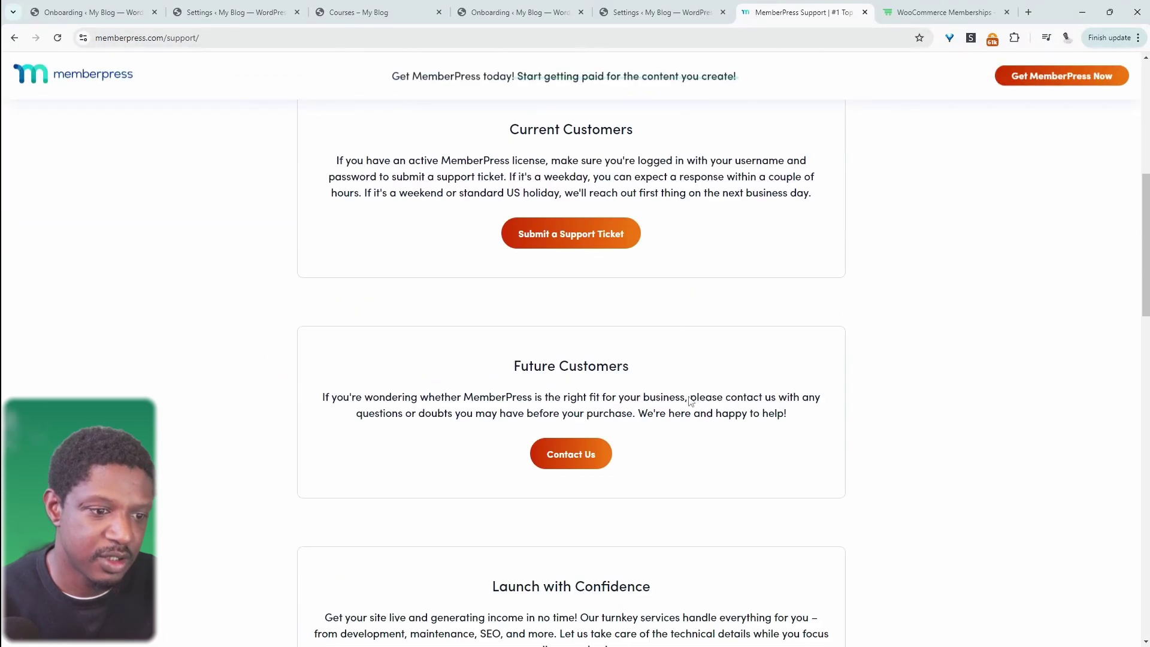
pyautogui.scroll(-10, 573, 250)
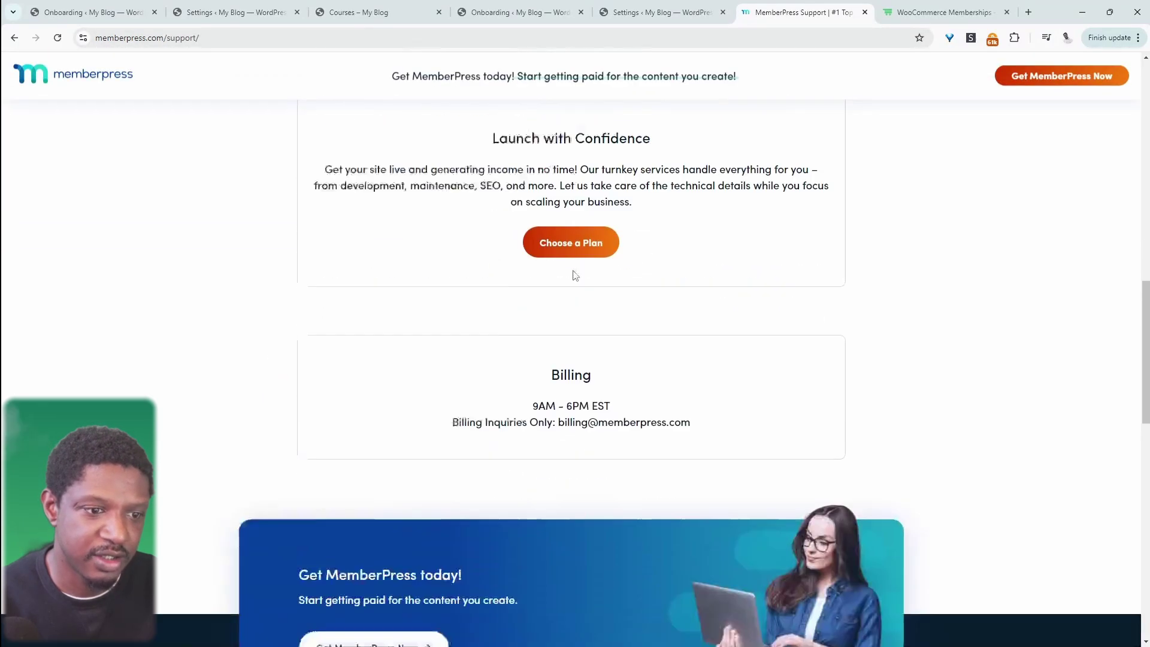
pyautogui.scroll(20, 779, 248)
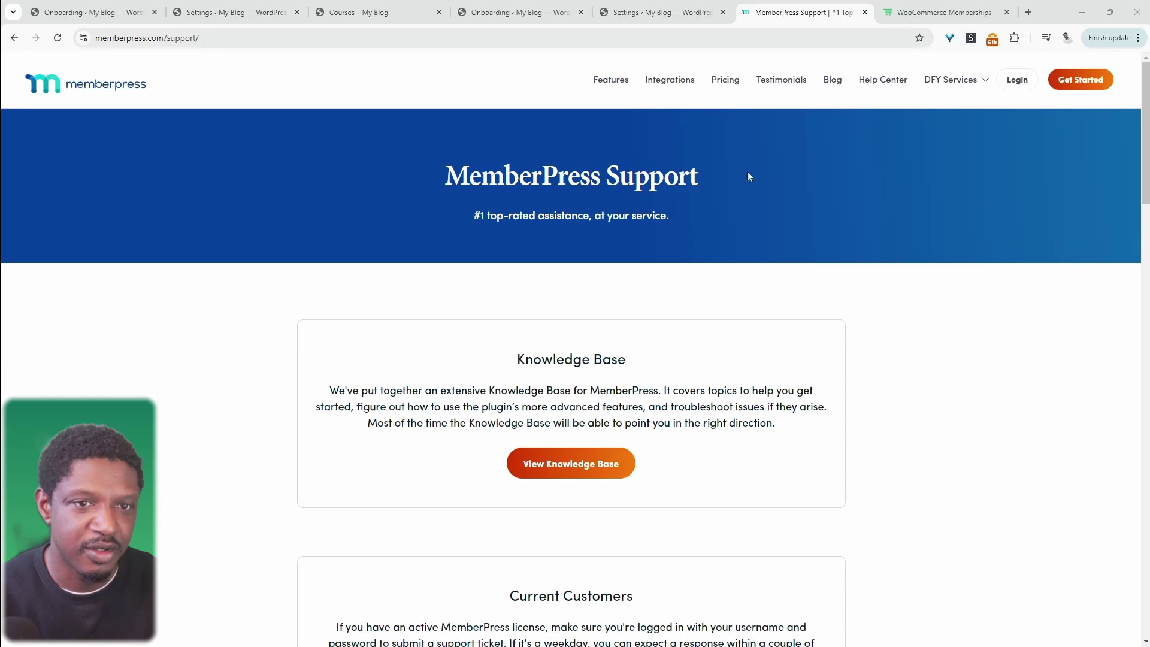
# - Open the '5+ Best WooCommerce Membership Plugins (2024)' article and scroll past its comparison table
pyautogui.click(940, 12)
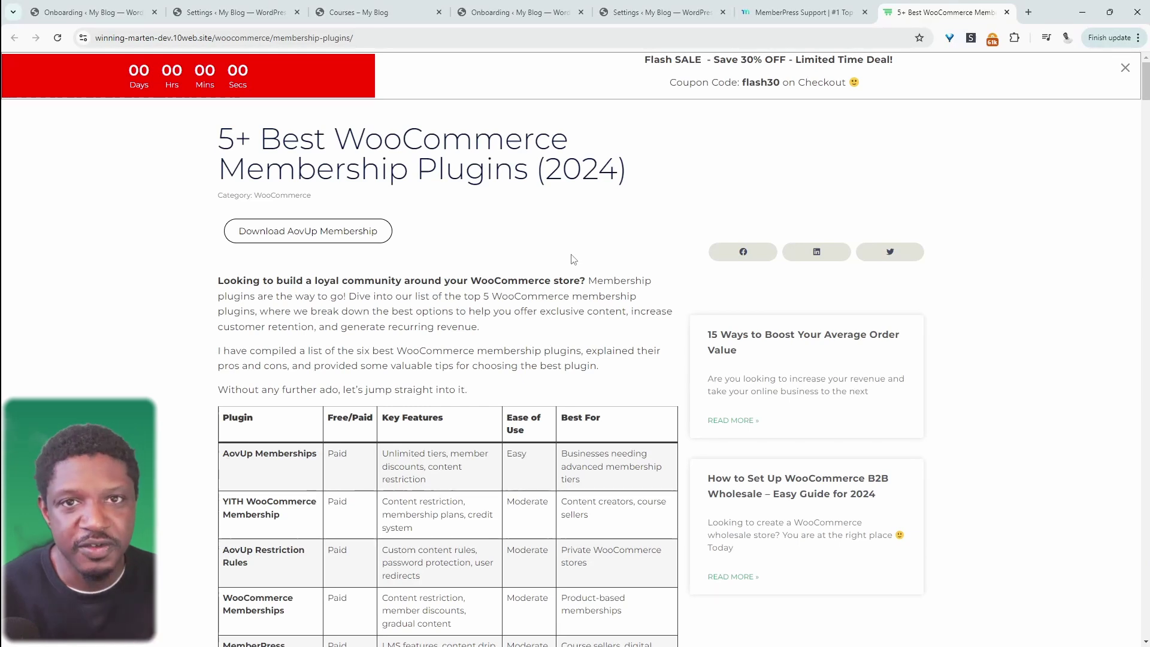
pyautogui.scroll(-1, 563, 294)
pyautogui.scroll(-1, 563, 295)
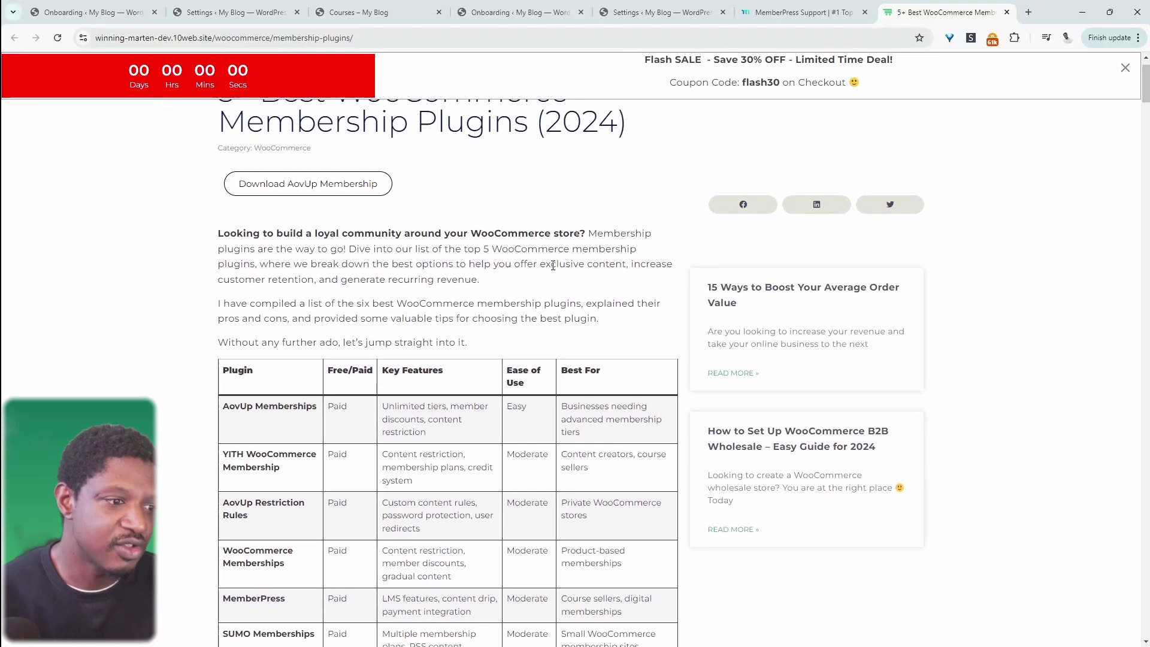
pyautogui.scroll(-1, 554, 266)
pyautogui.scroll(-3, 553, 266)
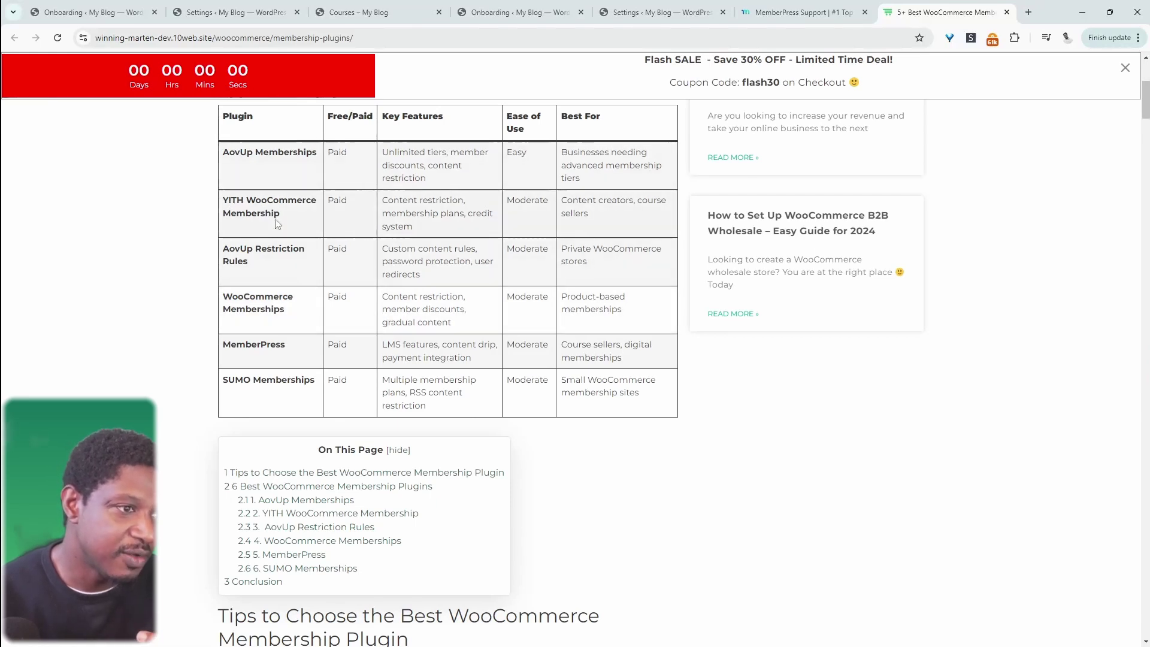
pyautogui.scroll(-1, 272, 232)
pyautogui.scroll(-10, 273, 231)
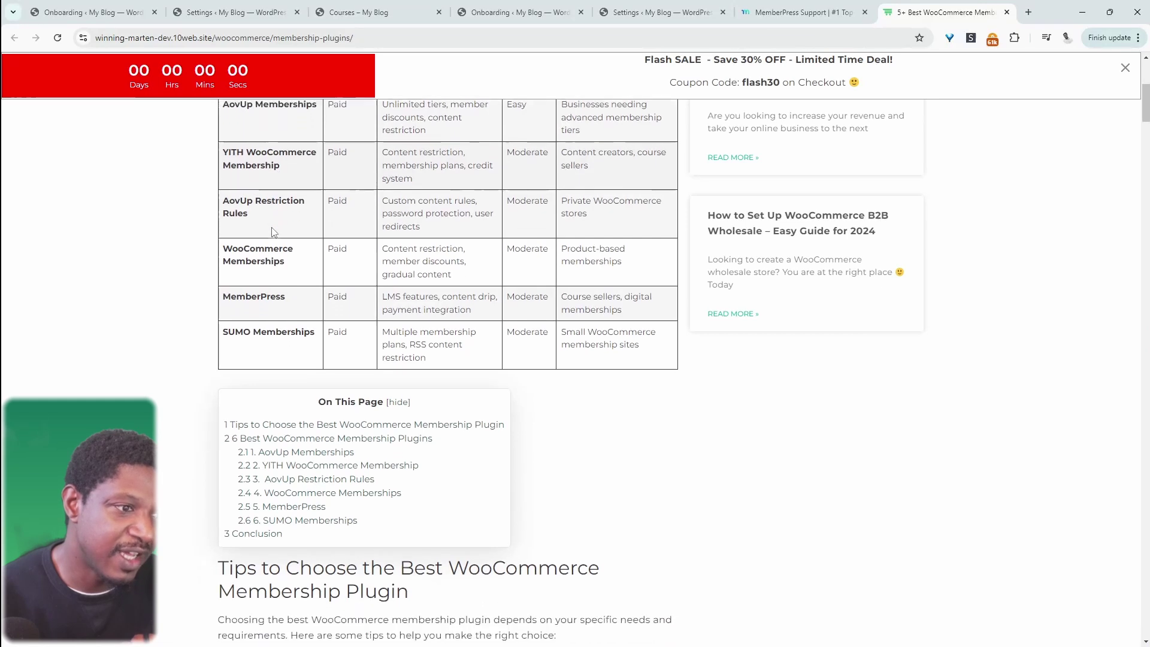
pyautogui.scroll(-1, 273, 232)
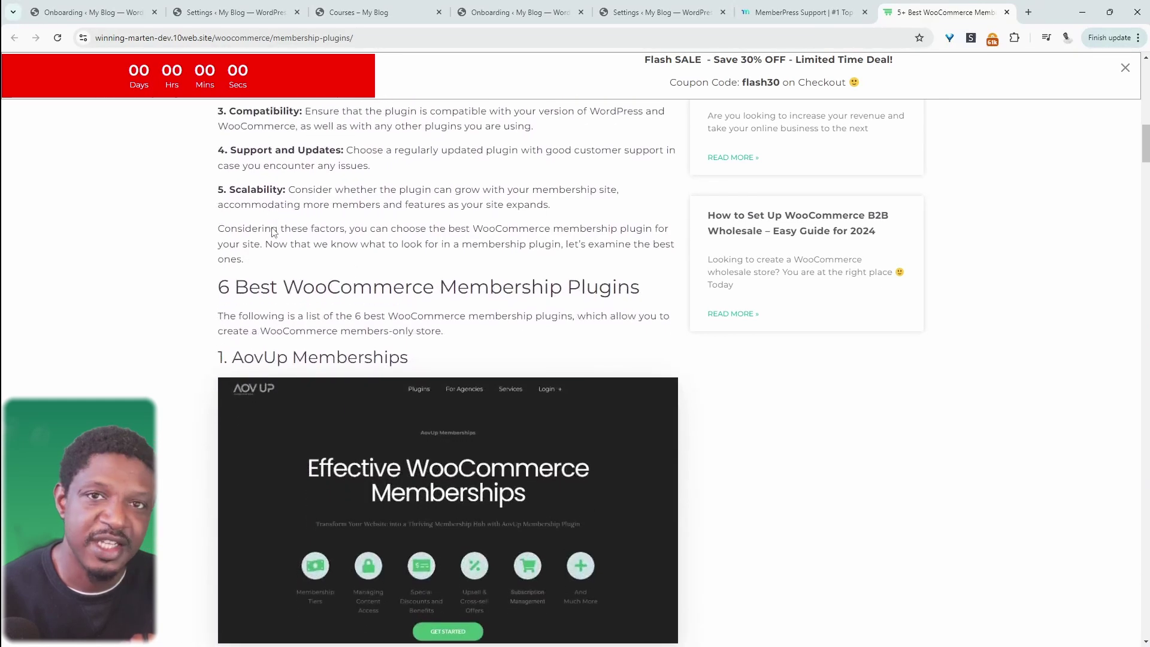